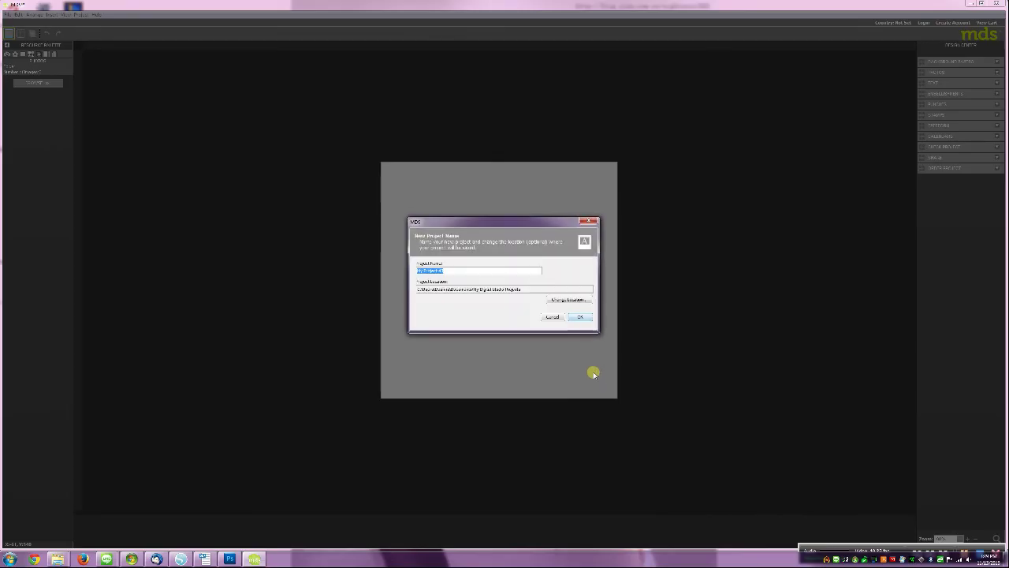
Name the new project "A Note of Thanks" and create it
{"action": "left_click", "coordinate": [581, 316]}
{"action": "type", "text": "A Note of The"}
{"action": "left_click", "coordinate": [581, 318]}
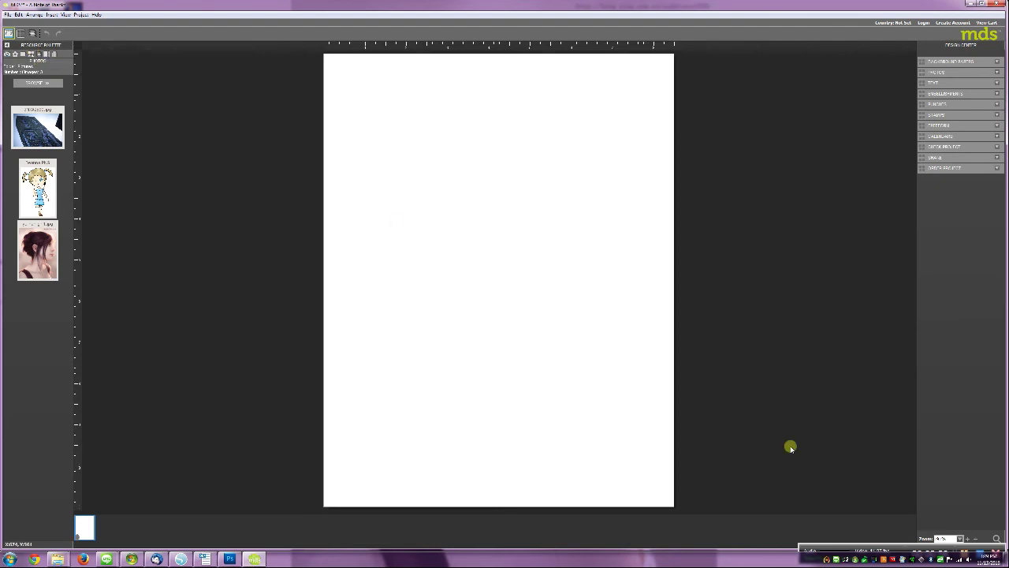
Place a square punch from the basic punches on the blank page
{"action": "left_click", "coordinate": [22, 53]}
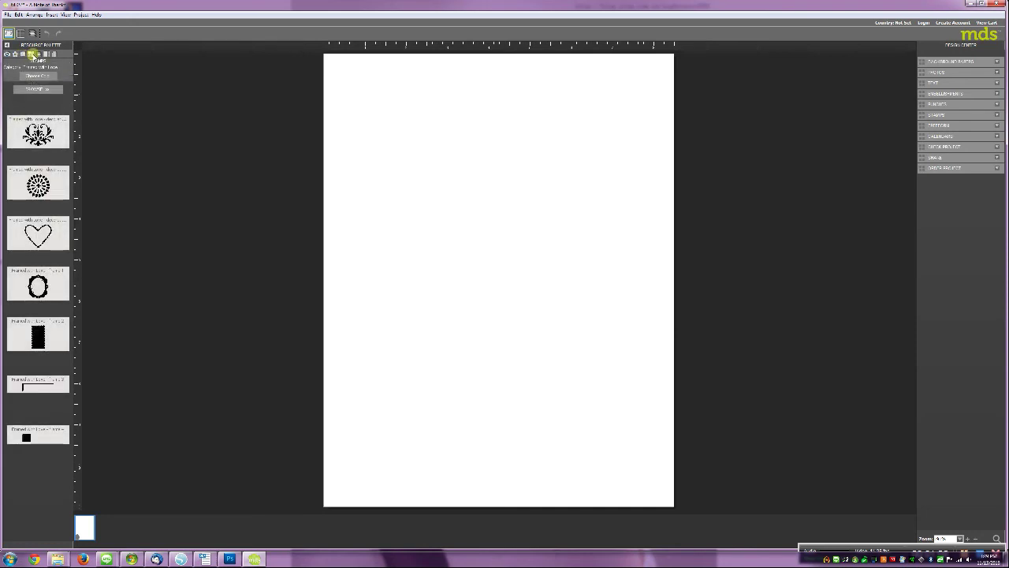
{"action": "left_click", "coordinate": [30, 55]}
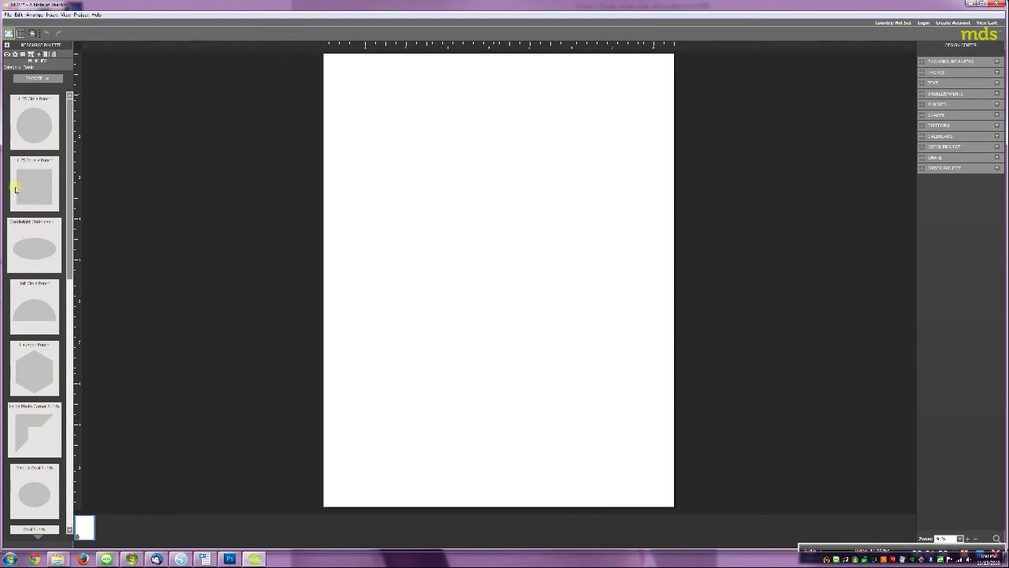
{"action": "left_click", "coordinate": [26, 184]}
{"action": "left_click_drag", "start_coordinate": [26, 184], "coordinate": [422, 199]}
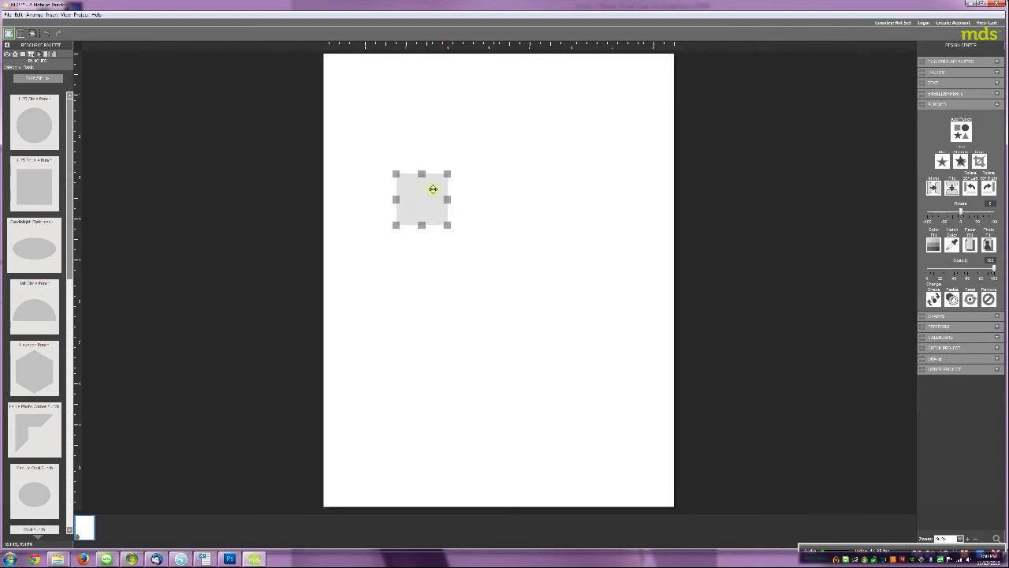
Enlarge the square punch to roughly half the page width and position it in the upper half of the page
{"action": "left_click_drag", "start_coordinate": [446, 225], "coordinate": [543, 323]}
{"action": "left_click_drag", "start_coordinate": [433, 203], "coordinate": [360, 85]}
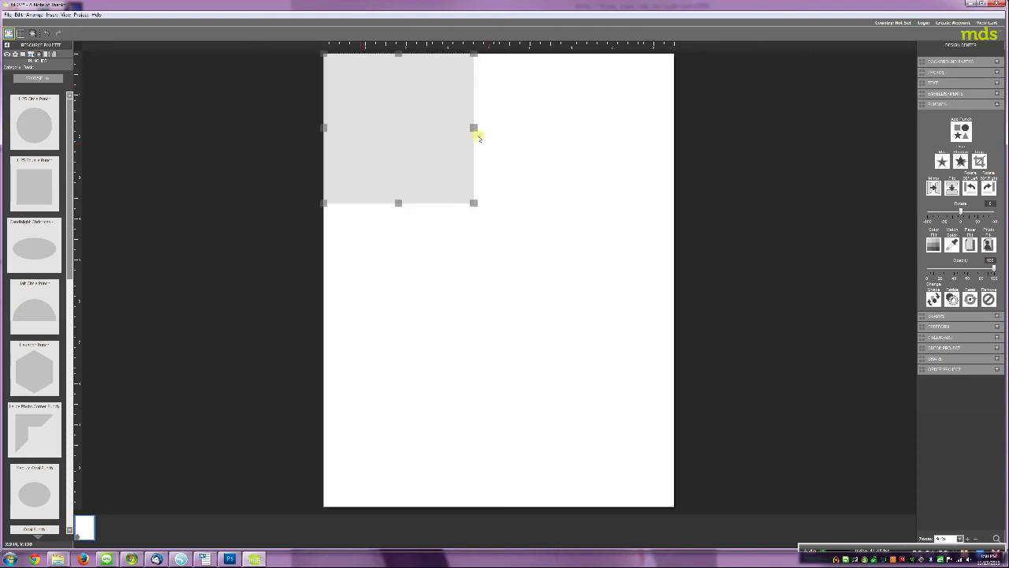
{"action": "left_click_drag", "start_coordinate": [474, 204], "coordinate": [501, 218]}
{"action": "left_click_drag", "start_coordinate": [412, 139], "coordinate": [462, 207]}
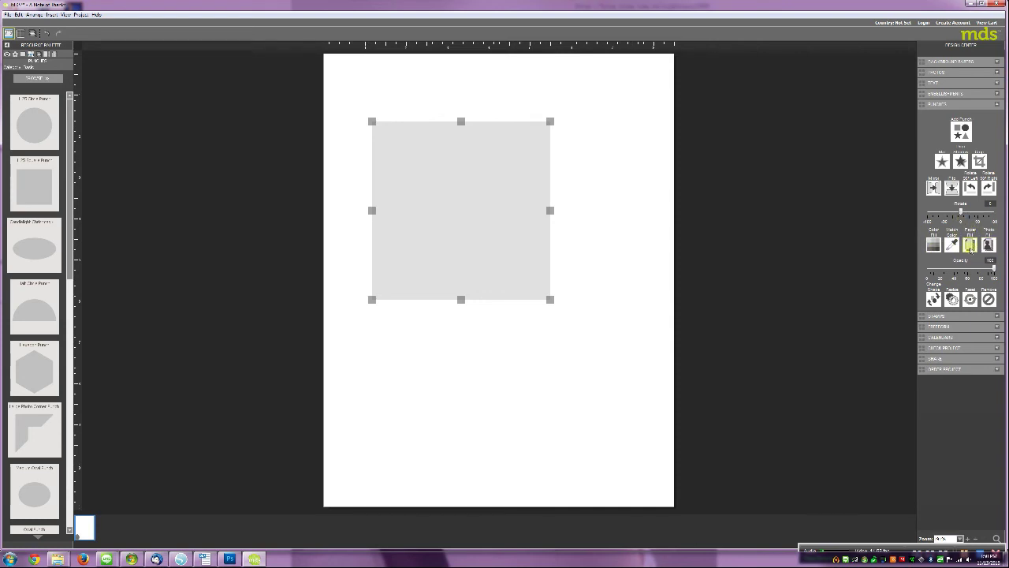
Fill the square punch with the Autumn Vine - 4 designer series background paper
{"action": "left_click", "coordinate": [971, 246]}
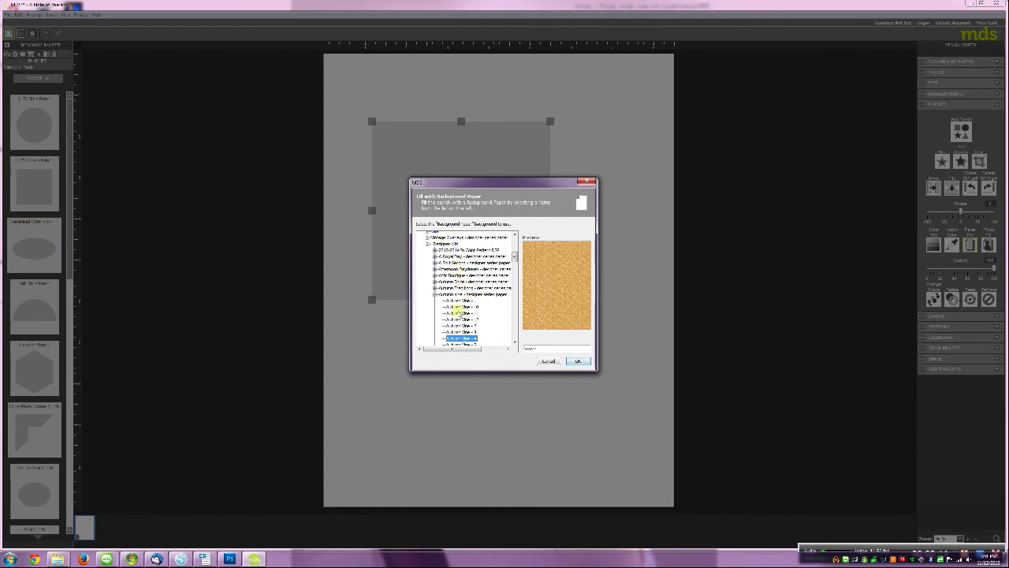
{"action": "scroll", "coordinate": [451, 257], "scroll_direction": "up", "scroll_amount": 5}
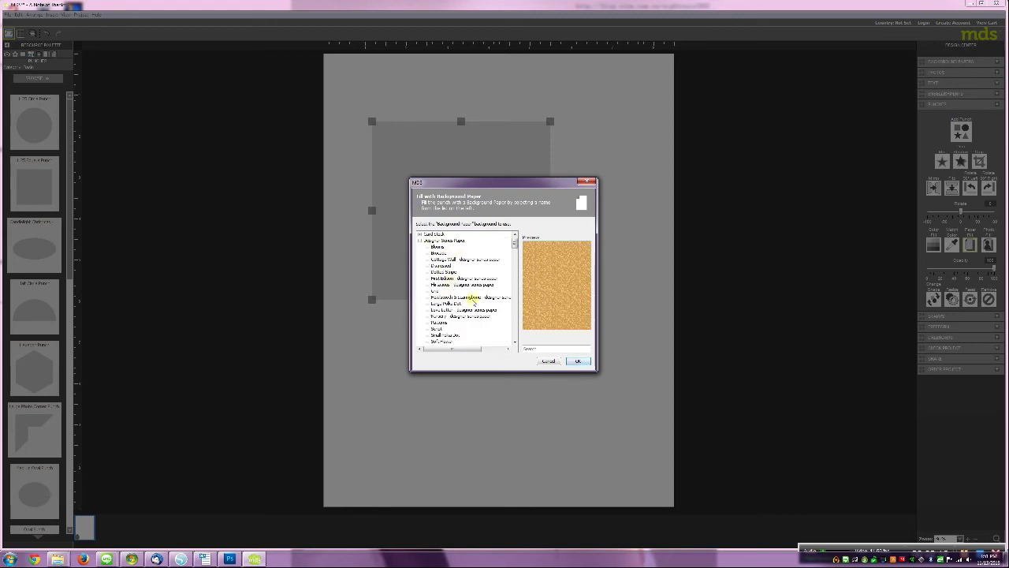
{"action": "scroll", "coordinate": [469, 329], "scroll_direction": "down", "scroll_amount": 1}
{"action": "scroll", "coordinate": [467, 330], "scroll_direction": "down", "scroll_amount": 7}
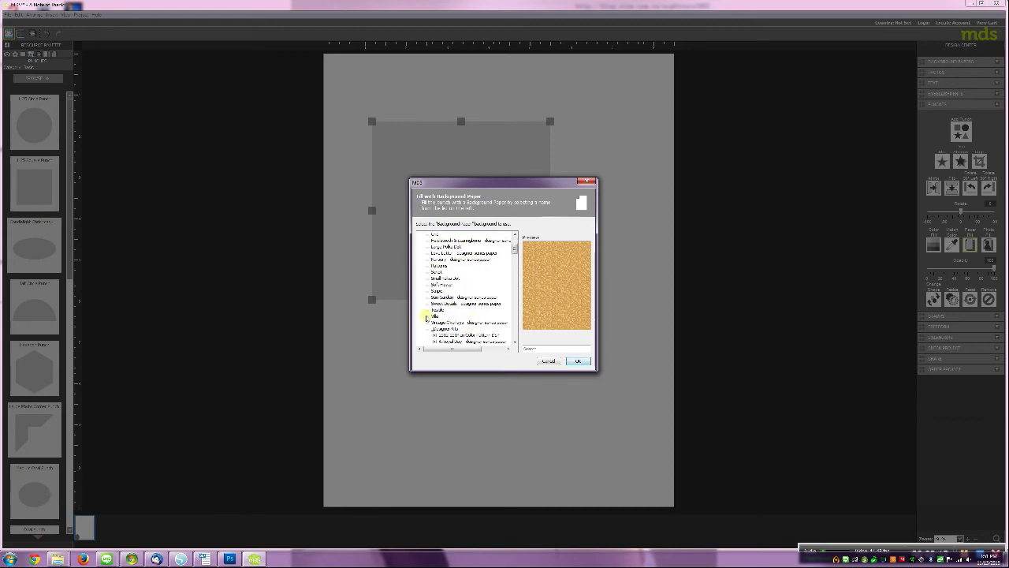
{"action": "scroll", "coordinate": [474, 297], "scroll_direction": "down", "scroll_amount": 1}
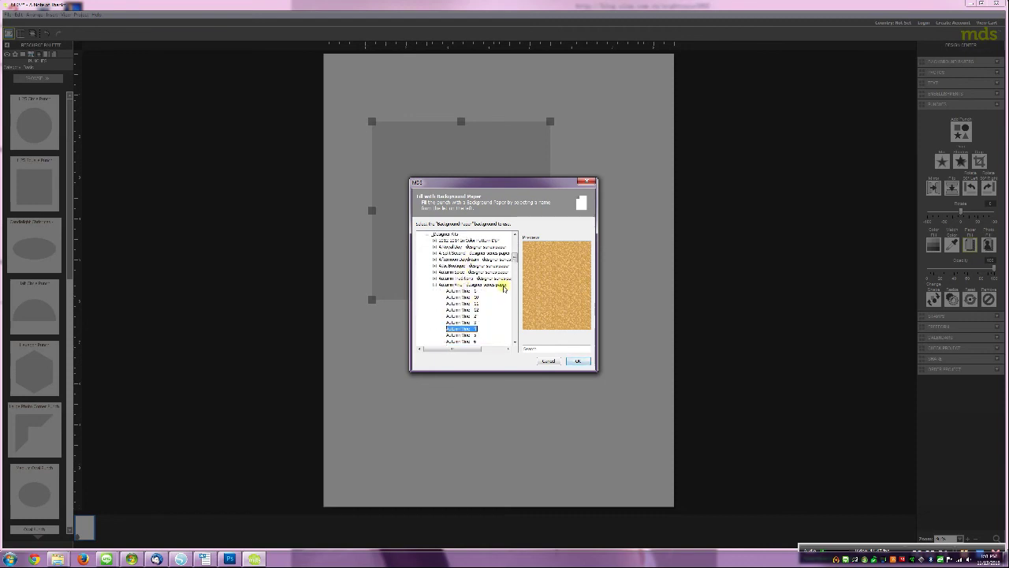
{"action": "scroll", "coordinate": [477, 319], "scroll_direction": "down", "scroll_amount": 1}
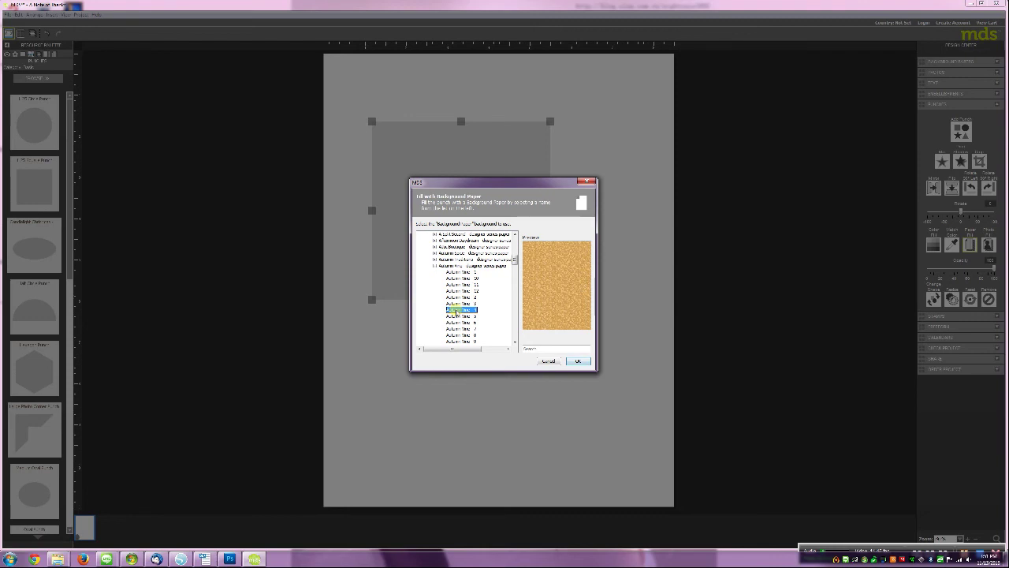
{"action": "left_click", "coordinate": [578, 361]}
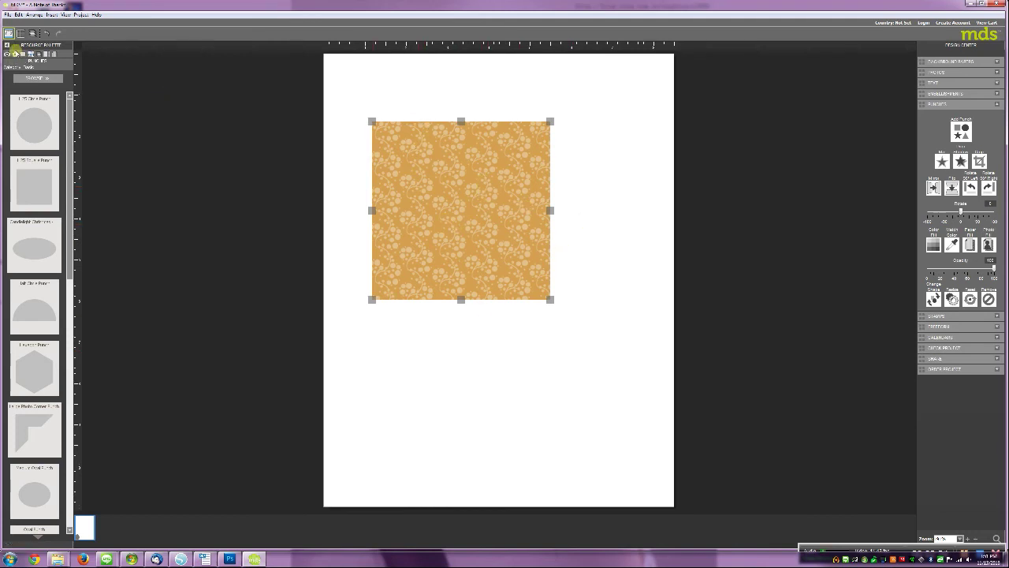
Load the Framed with Love category of stamps into the resource palette
{"action": "left_click", "coordinate": [22, 53]}
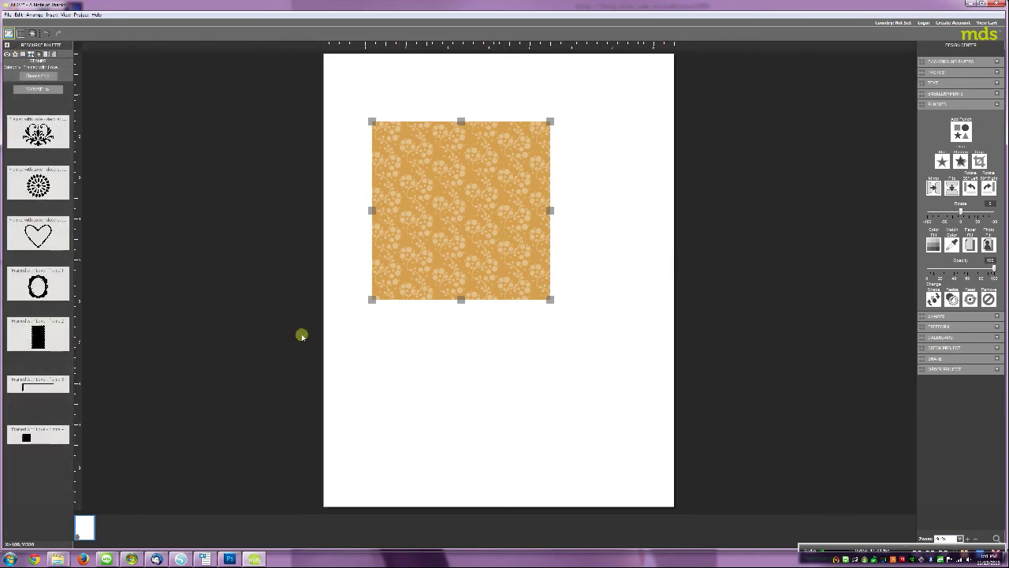
{"action": "left_click", "coordinate": [32, 90]}
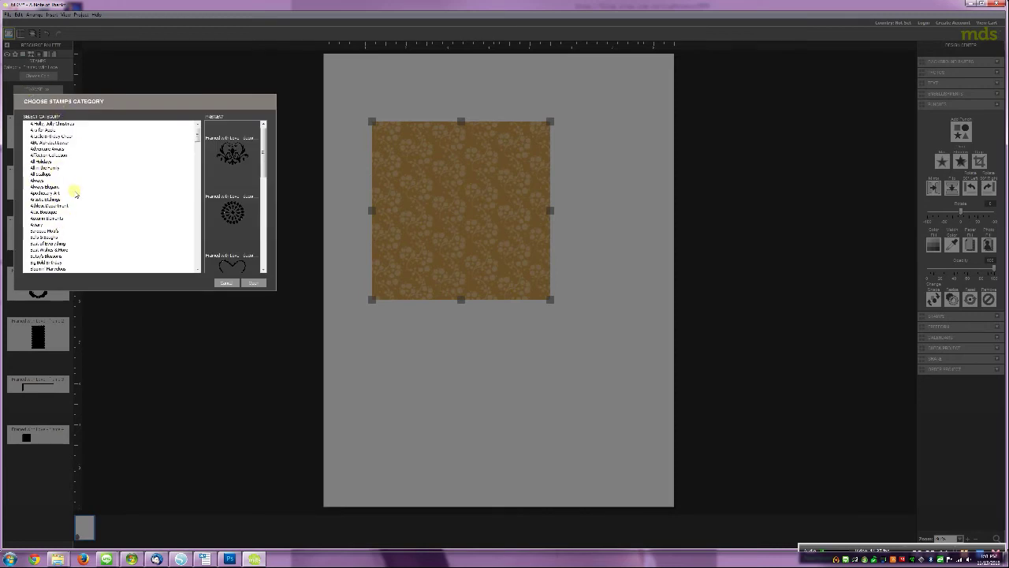
{"action": "scroll", "coordinate": [60, 218], "scroll_direction": "down", "scroll_amount": 5}
{"action": "scroll", "coordinate": [61, 223], "scroll_direction": "down", "scroll_amount": 10}
{"action": "left_click", "coordinate": [59, 243]}
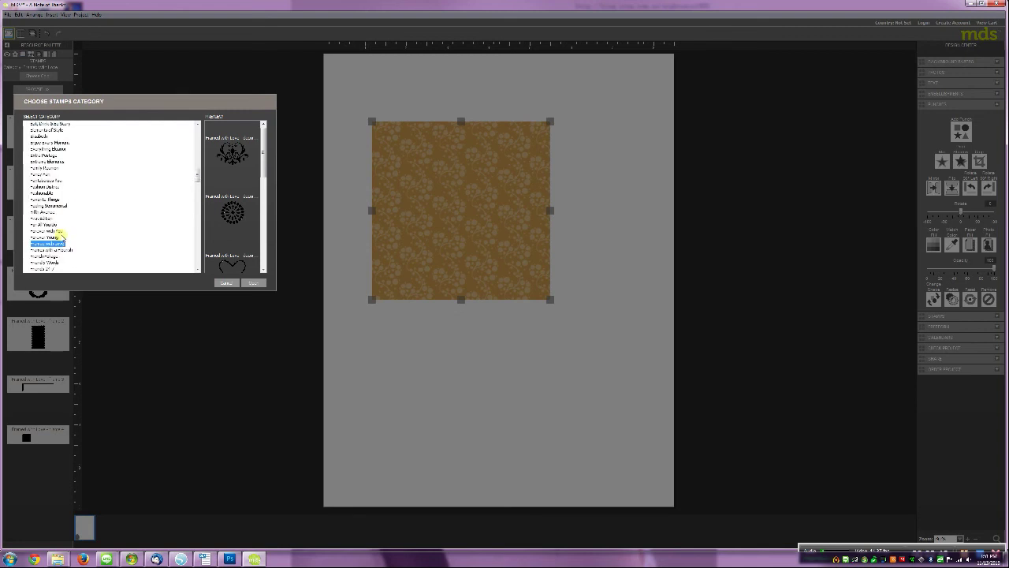
{"action": "left_click", "coordinate": [251, 282]}
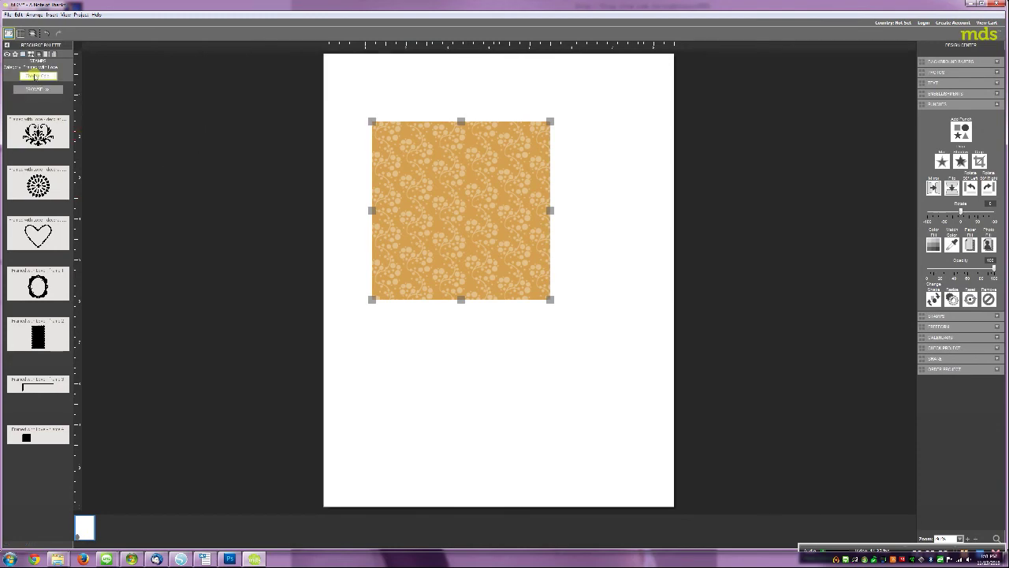
Open the stamp colour chooser and select the dark olive green from the Stampin' Up! colours
{"action": "left_click", "coordinate": [35, 77]}
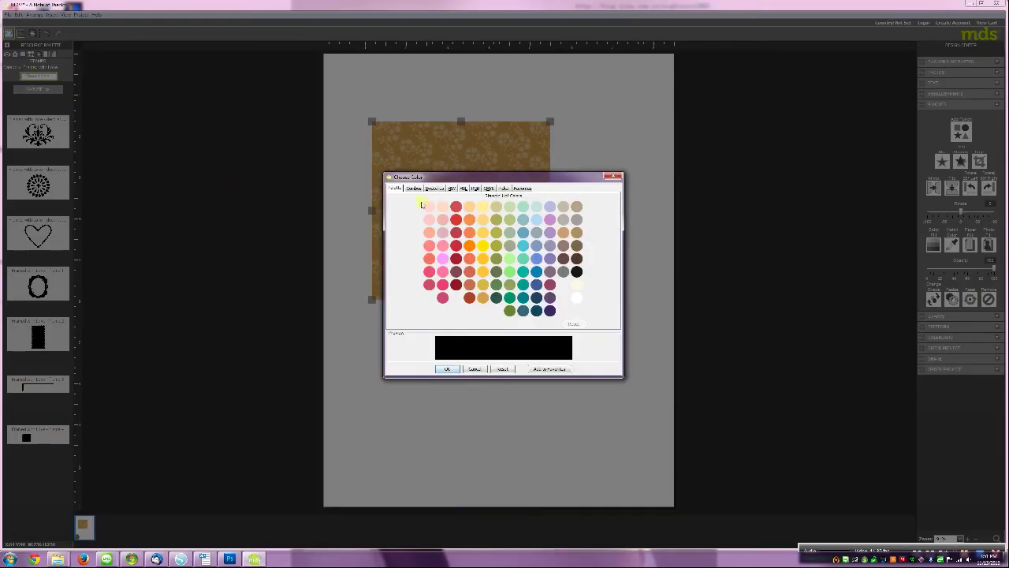
{"action": "left_click", "coordinate": [496, 273]}
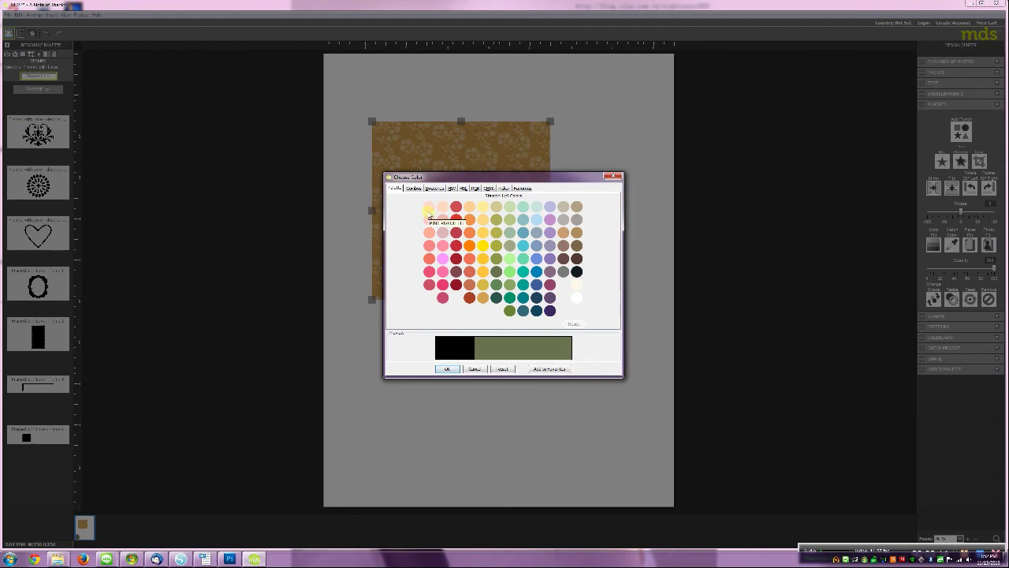
Try a bright lime green in the HSV colour model and a light purple in RGB for the stamps
{"action": "left_click", "coordinate": [435, 189]}
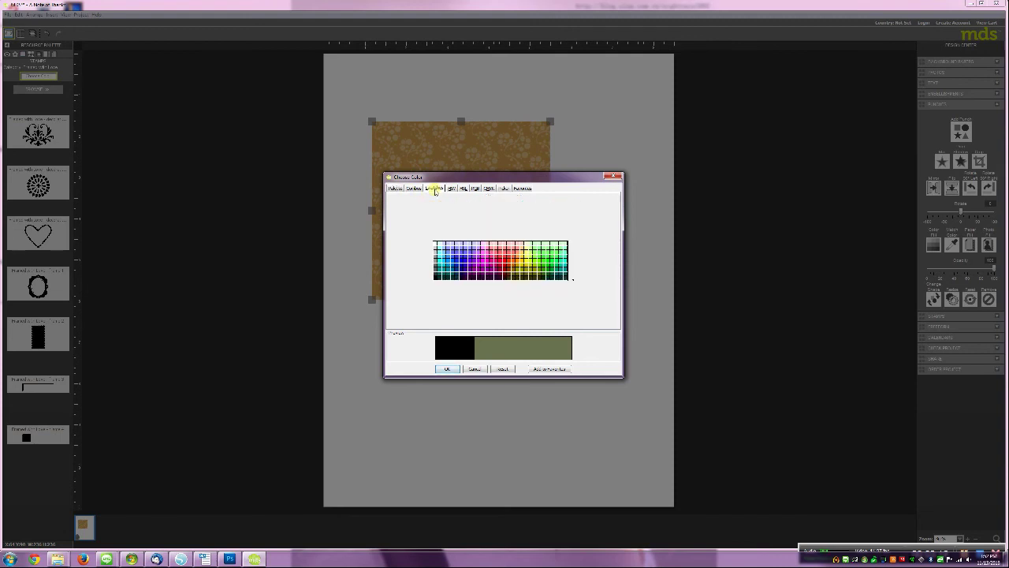
{"action": "left_click", "coordinate": [452, 189]}
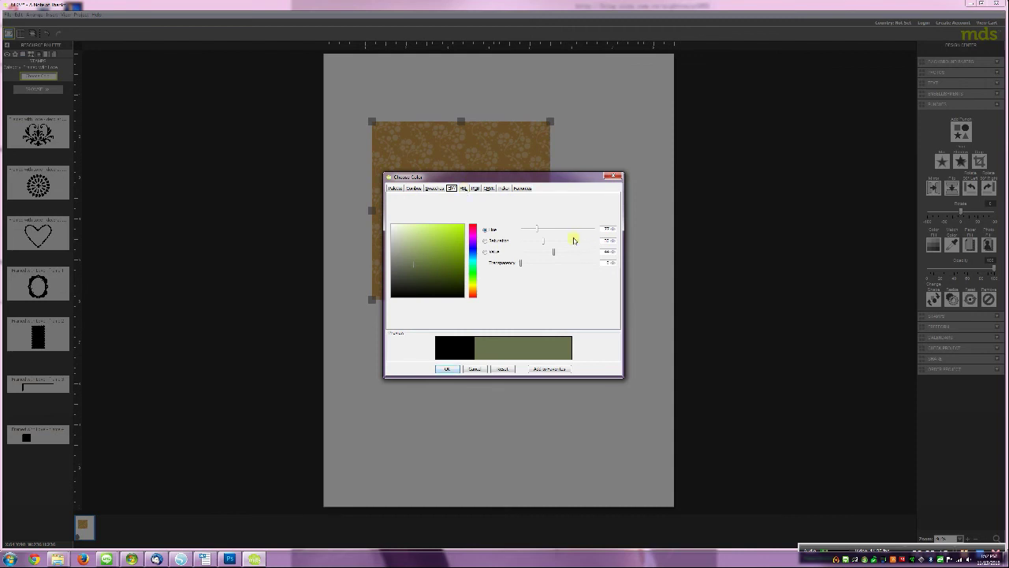
{"action": "mouse_move", "coordinate": [408, 257]}
{"action": "left_mouse_down"}
{"action": "mouse_move", "coordinate": [441, 243]}
{"action": "mouse_move", "coordinate": [472, 261]}
{"action": "mouse_move", "coordinate": [424, 271]}
{"action": "mouse_move", "coordinate": [399, 229]}
{"action": "mouse_move", "coordinate": [445, 237]}
{"action": "left_mouse_up"}
{"action": "left_click", "coordinate": [470, 189]}
{"action": "left_click", "coordinate": [476, 188]}
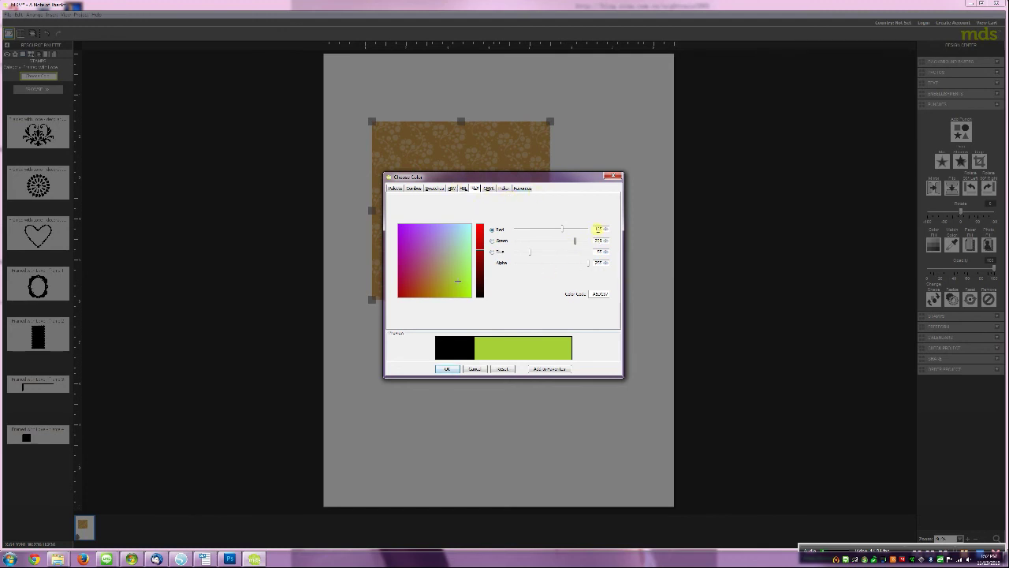
{"action": "left_click", "coordinate": [428, 263]}
{"action": "left_click", "coordinate": [437, 229]}
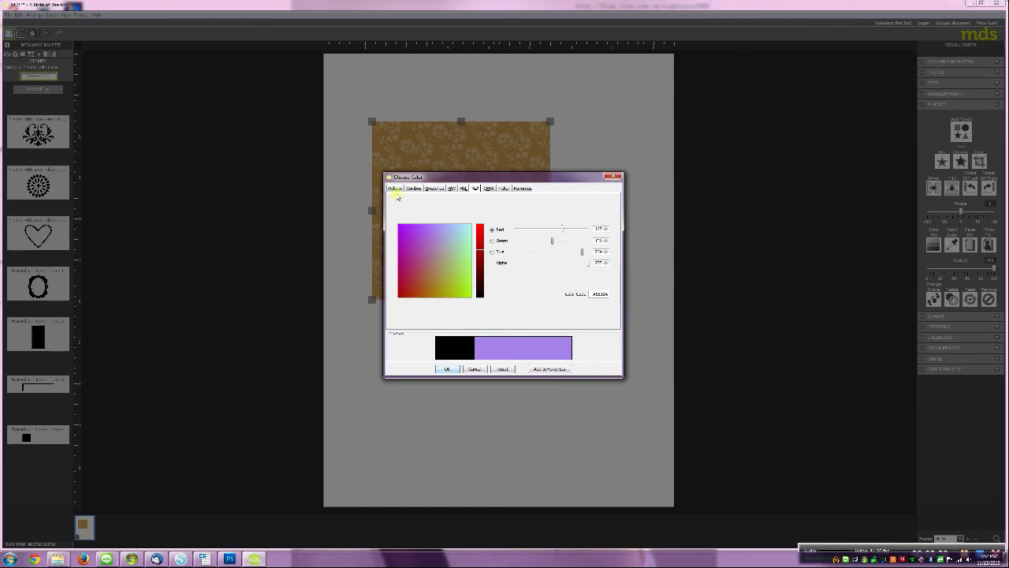
Apply the dark olive green from the Stampin' Up! palette as the stamp colour
{"action": "left_click", "coordinate": [395, 188]}
{"action": "left_click", "coordinate": [494, 271]}
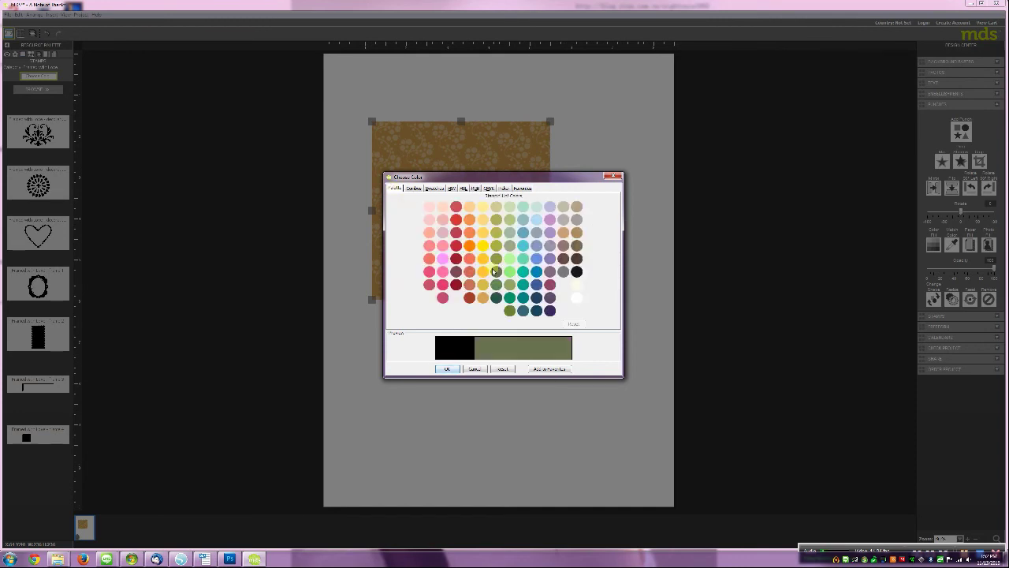
{"action": "left_click", "coordinate": [447, 368]}
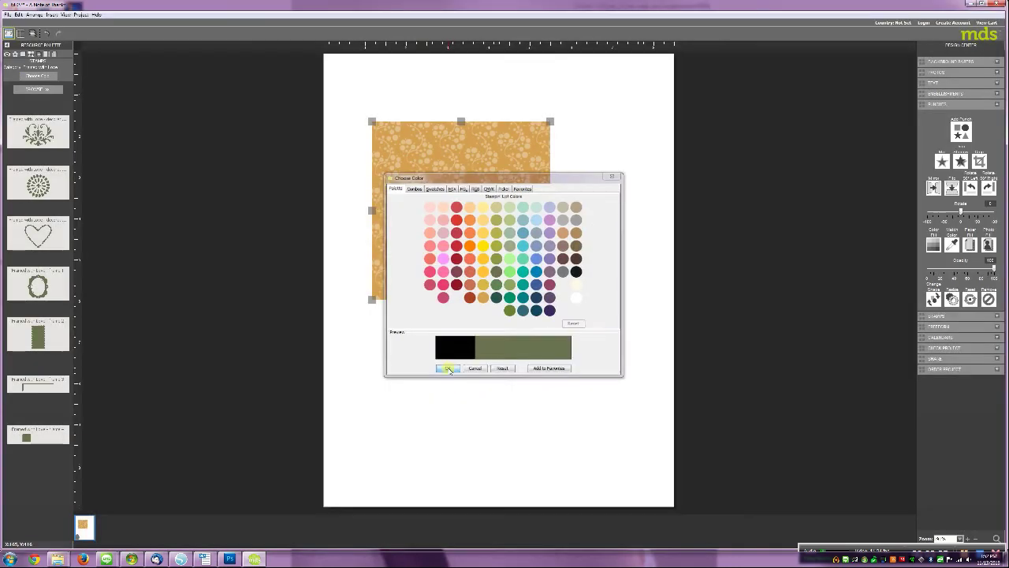
Place the Framed with Love oval frame stamp on the page, enlarge it and rotate it by 90 degrees to landscape
{"action": "left_click_drag", "start_coordinate": [43, 283], "coordinate": [485, 357]}
{"action": "left_click_drag", "start_coordinate": [508, 290], "coordinate": [534, 264]}
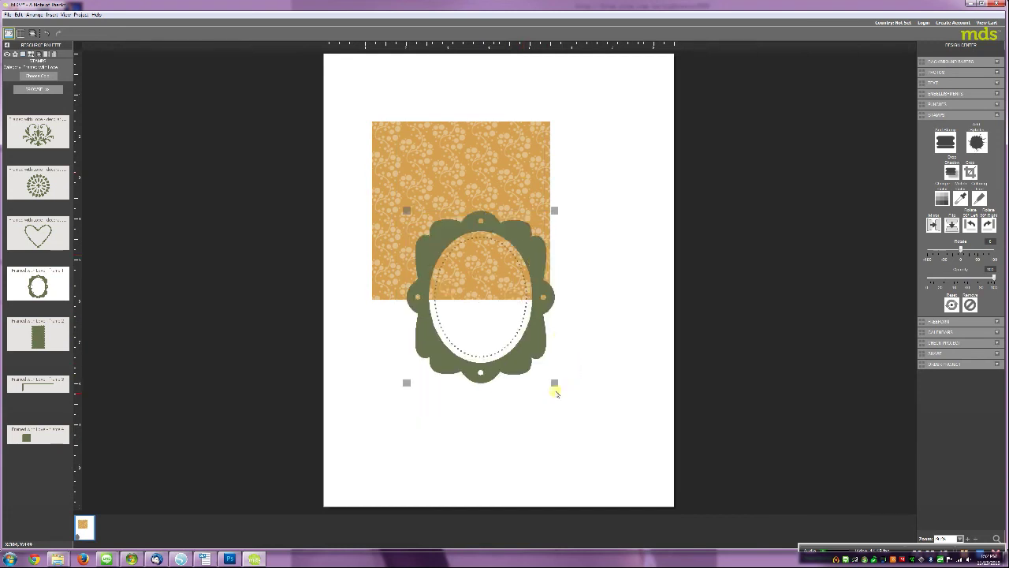
{"action": "left_click_drag", "start_coordinate": [555, 385], "coordinate": [567, 224]}
{"action": "mouse_move", "coordinate": [568, 224]}
{"action": "left_mouse_down"}
{"action": "mouse_move", "coordinate": [572, 234]}
{"action": "mouse_move", "coordinate": [566, 224]}
{"action": "left_mouse_up"}
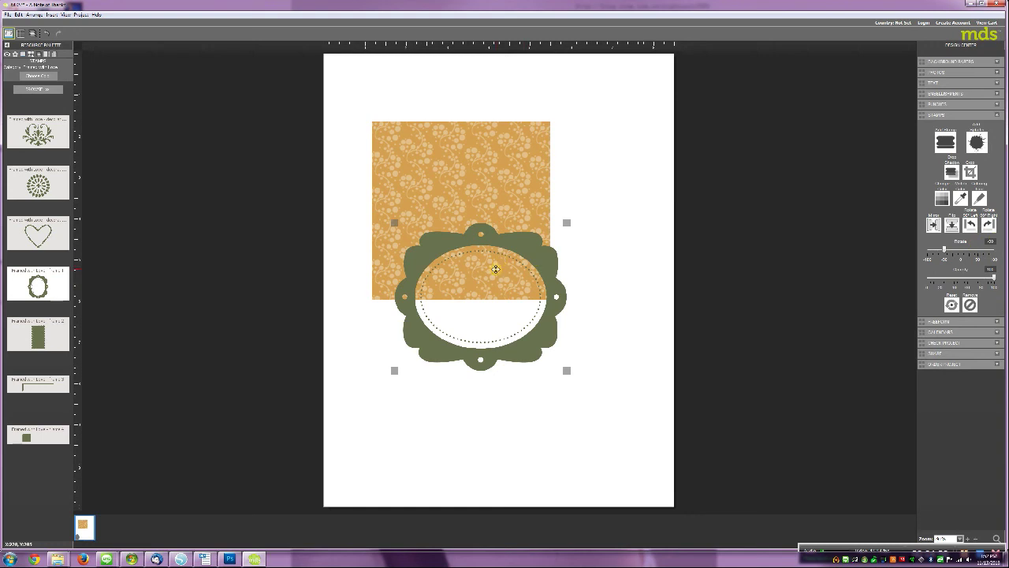
Move the green frame stamp onto the patterned square and nudge it into the centre
{"action": "left_click_drag", "start_coordinate": [489, 235], "coordinate": [475, 154]}
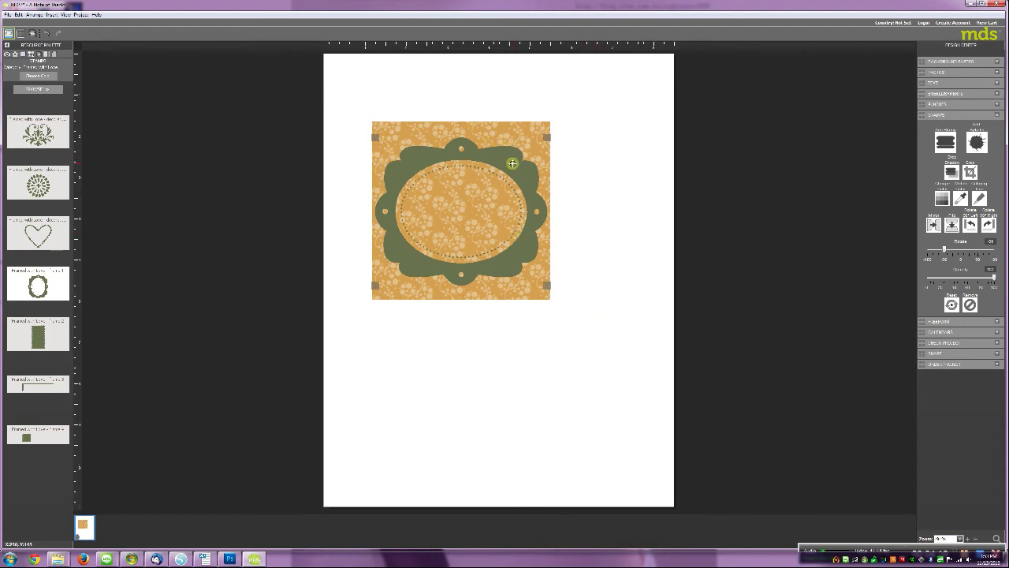
{"action": "left_click_drag", "start_coordinate": [511, 162], "coordinate": [510, 157]}
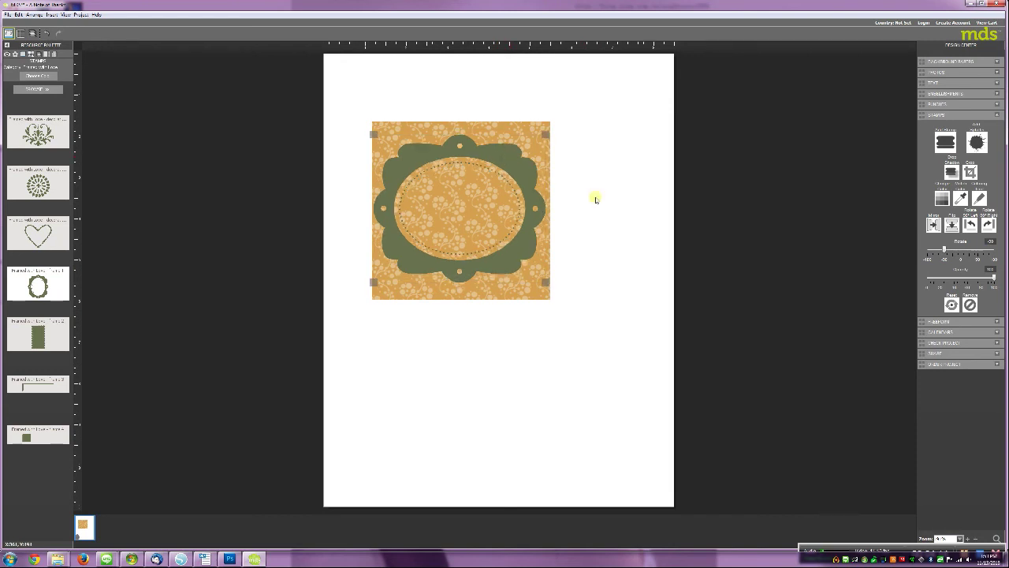
{"action": "key", "text": "Right"}
{"action": "key", "text": "Right"}
{"action": "key", "text": "Right"}
{"action": "key", "text": "Left"}
{"action": "key", "text": "Down"}
Move the green frame stamp directly below the patterned square and deselect it
{"action": "left_click_drag", "start_coordinate": [507, 154], "coordinate": [500, 329]}
{"action": "left_click", "coordinate": [603, 350]}
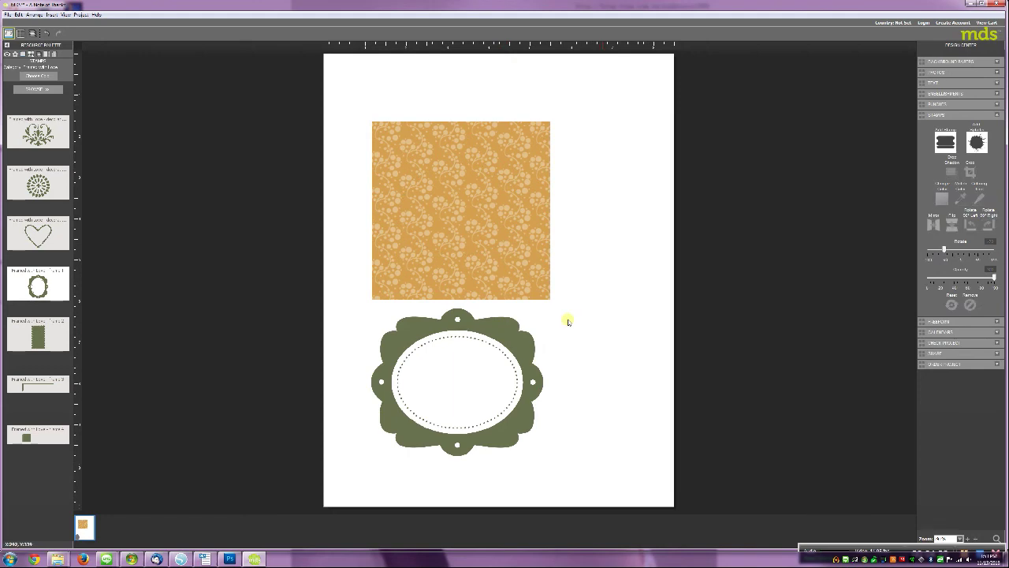
Set the stamp colour to the dark brown in the Stampin' Up! palette
{"action": "left_click", "coordinate": [41, 78]}
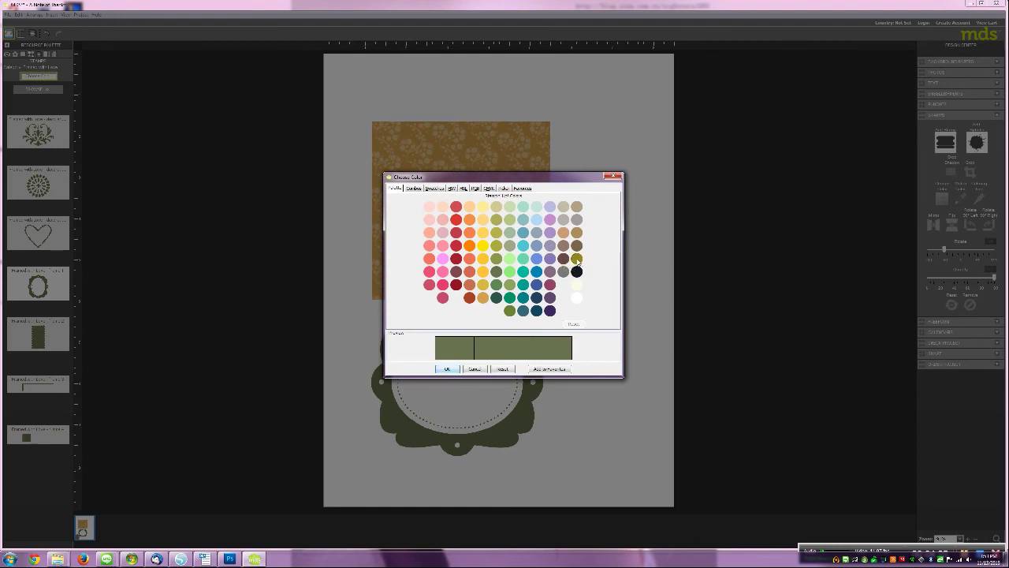
{"action": "left_click", "coordinate": [576, 259]}
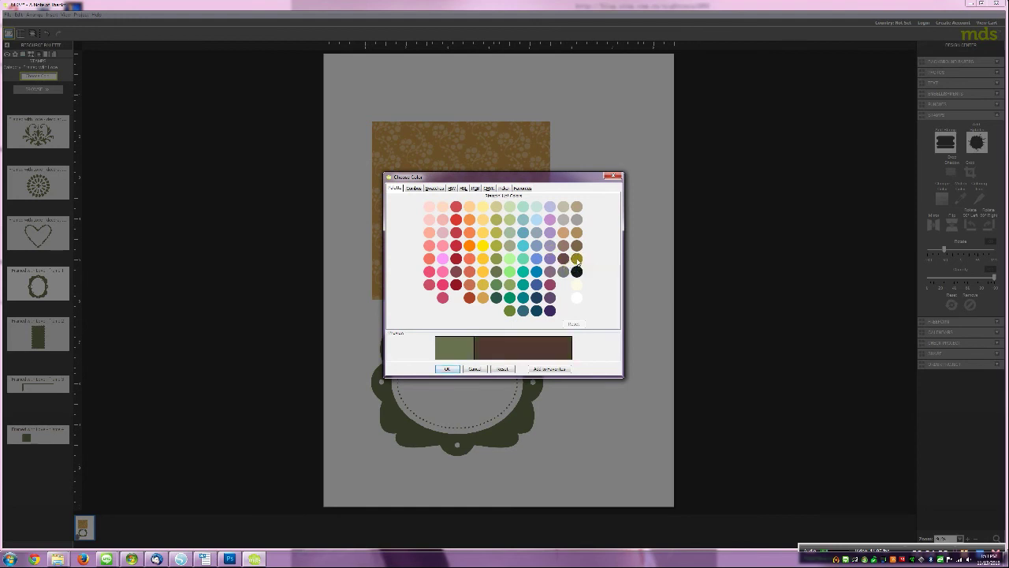
{"action": "left_click", "coordinate": [448, 369]}
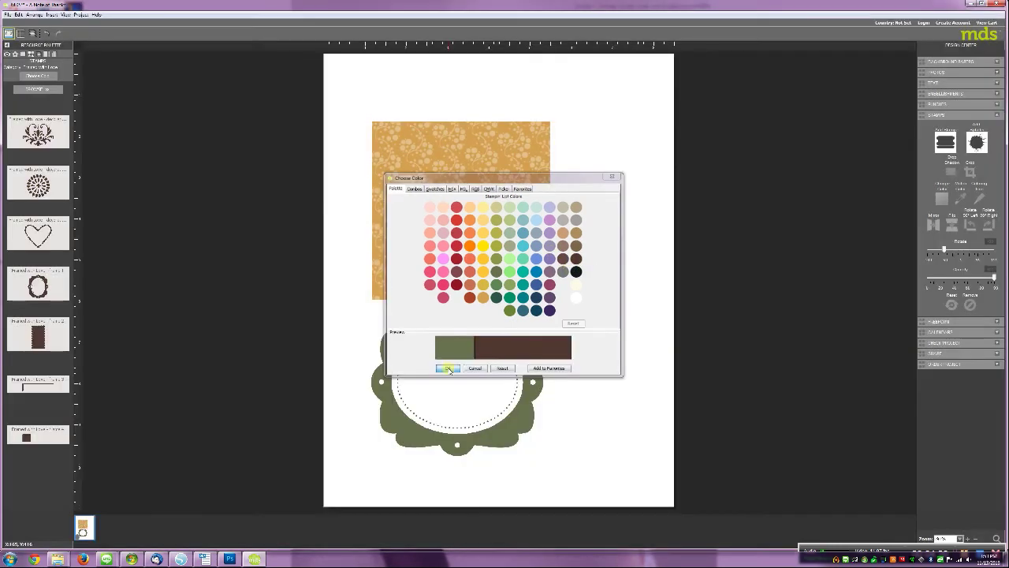
Load the Madison Avenue stamp category
{"action": "left_click", "coordinate": [48, 92]}
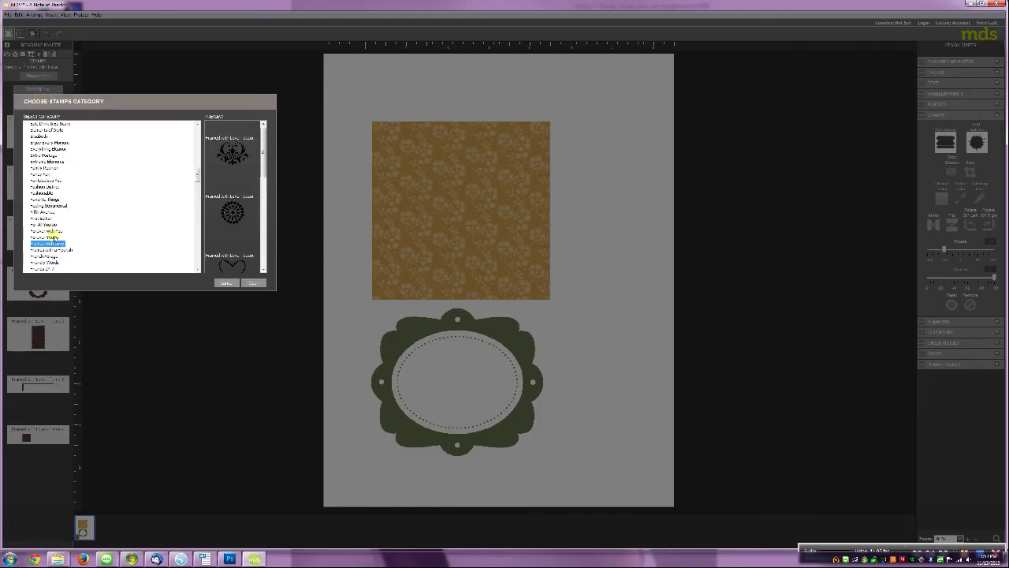
{"action": "scroll", "coordinate": [54, 243], "scroll_direction": "down", "scroll_amount": 10}
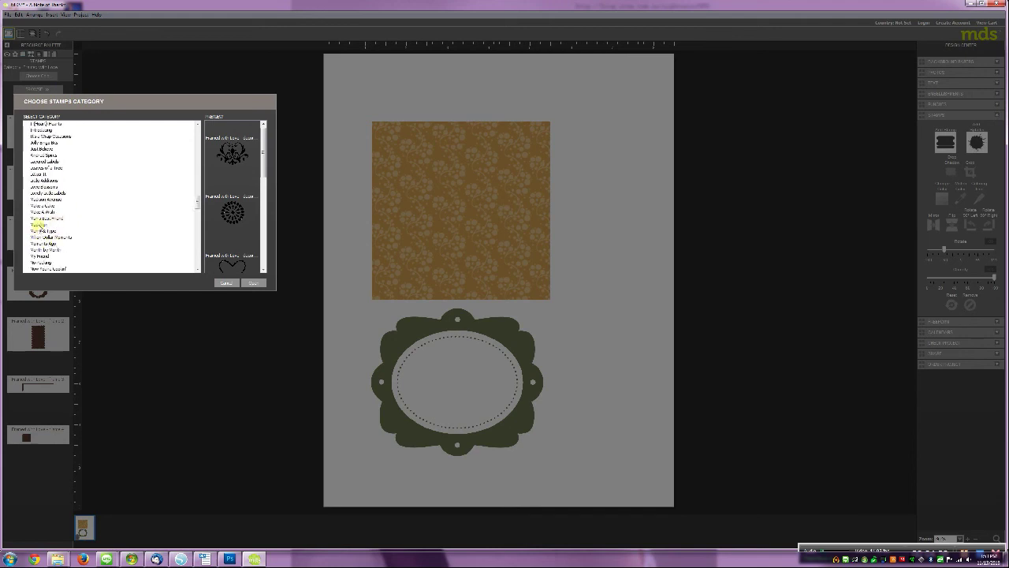
{"action": "left_click", "coordinate": [35, 199]}
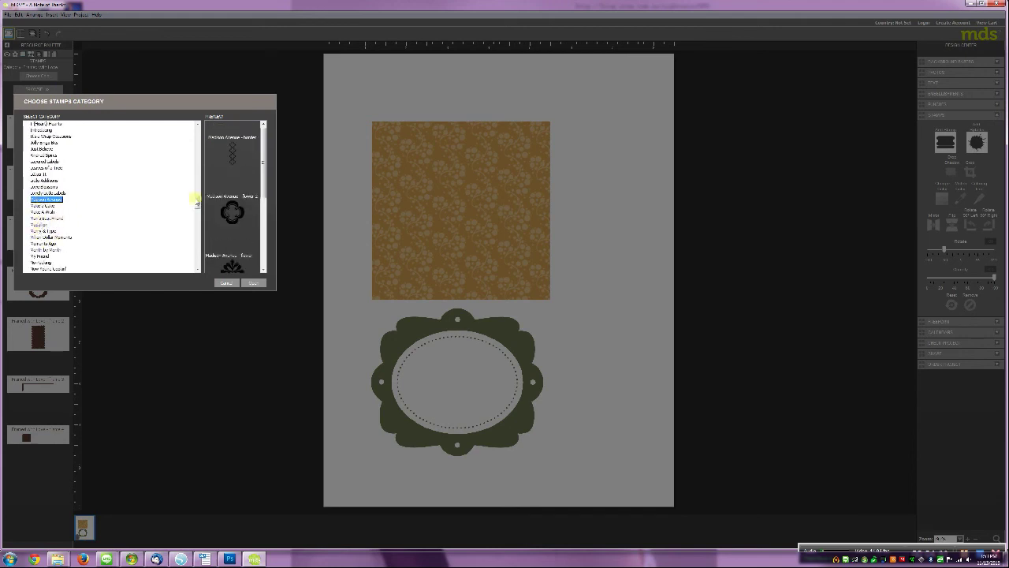
{"action": "left_click", "coordinate": [254, 282]}
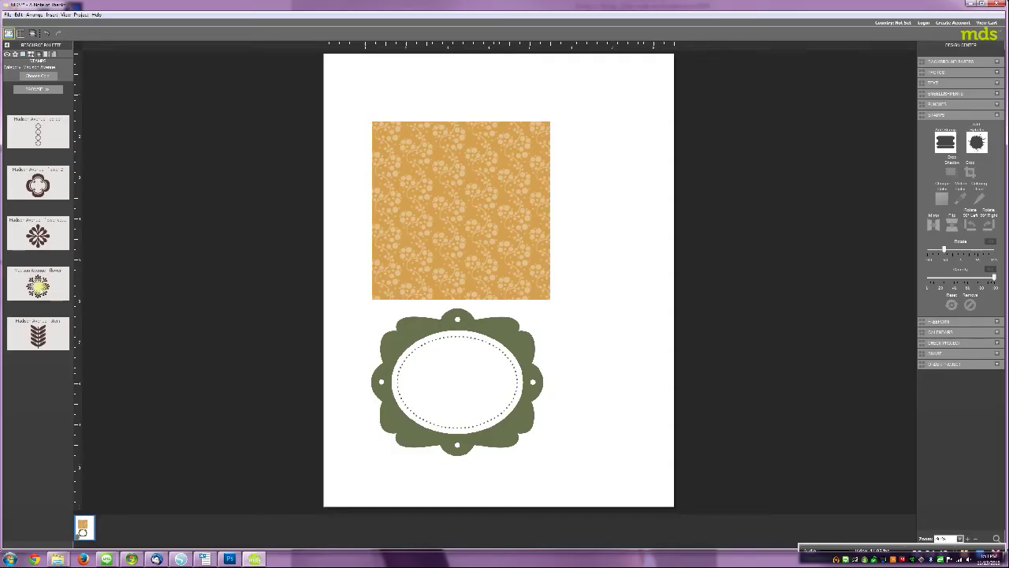
Place the dark brown Madison Avenue flower wreath stamp inside the green oval frame and size it to fit the oval
{"action": "left_click_drag", "start_coordinate": [38, 284], "coordinate": [531, 448]}
{"action": "left_click_drag", "start_coordinate": [515, 398], "coordinate": [482, 382]}
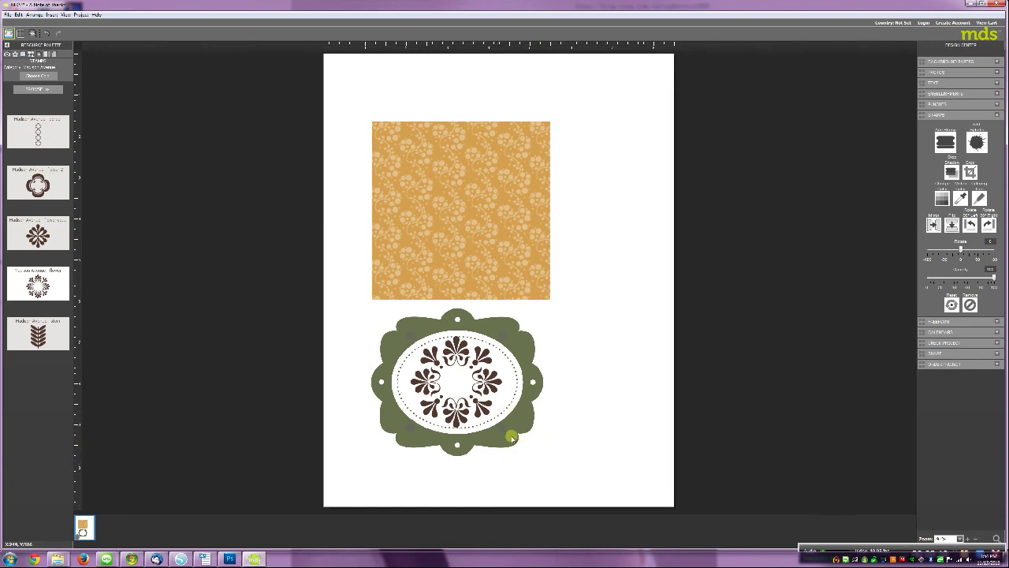
{"action": "left_click_drag", "start_coordinate": [503, 427], "coordinate": [501, 424]}
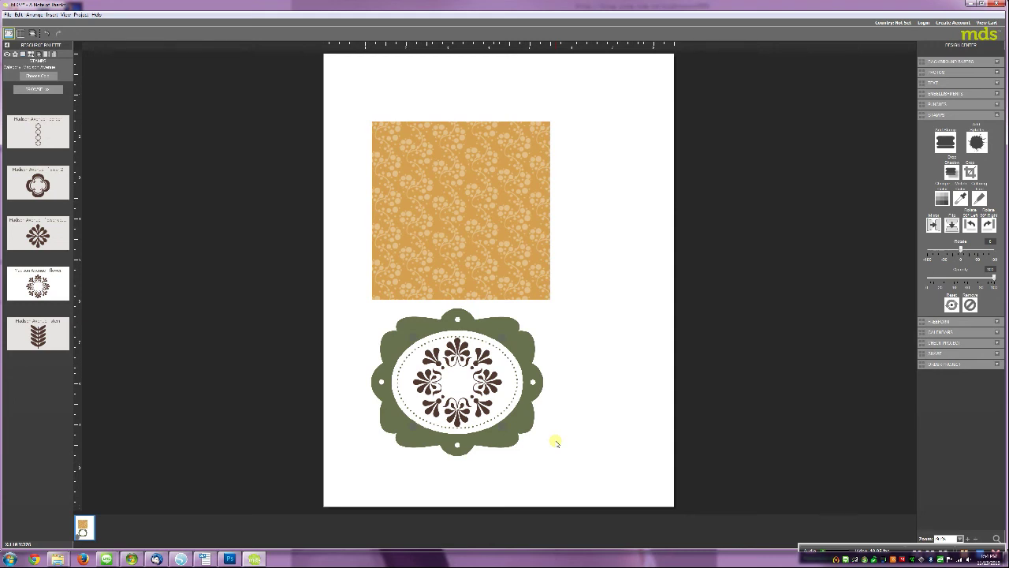
Move the brown flower wreath stamp out of the oval to the blank area beside the green frame and deselect it
{"action": "left_click_drag", "start_coordinate": [611, 343], "coordinate": [621, 398]}
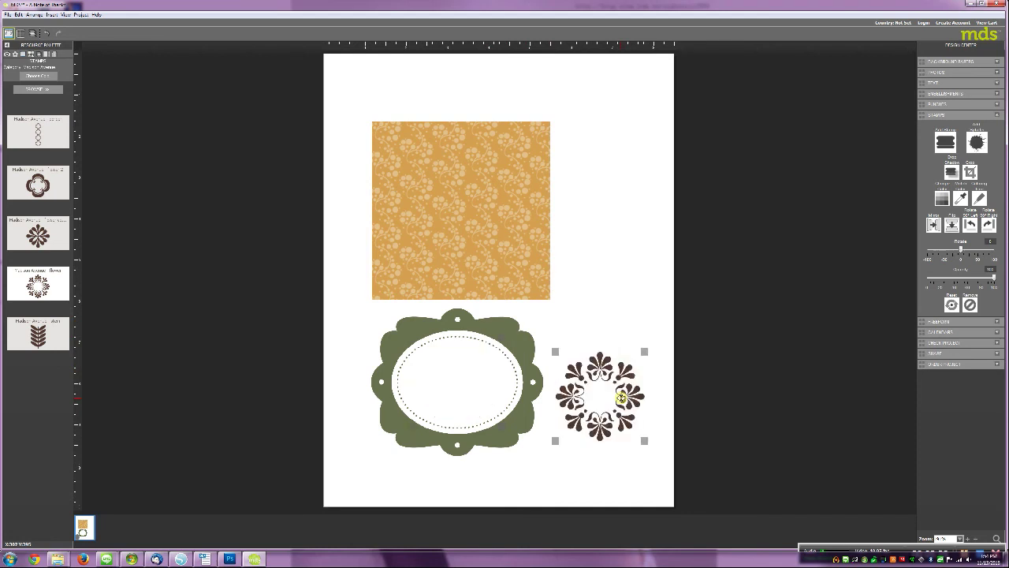
{"action": "left_click_drag", "start_coordinate": [600, 361], "coordinate": [607, 358]}
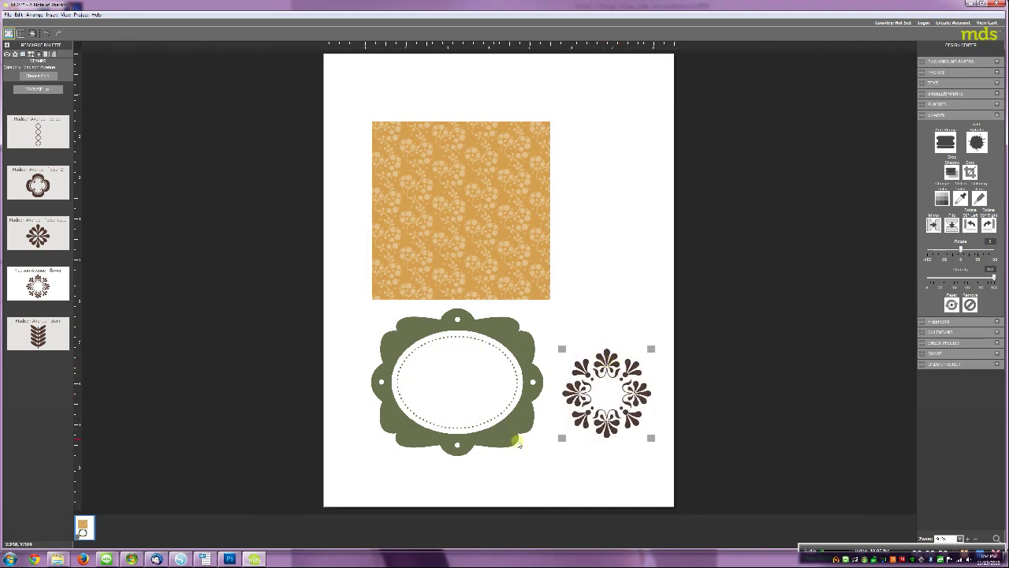
{"action": "left_click", "coordinate": [604, 218]}
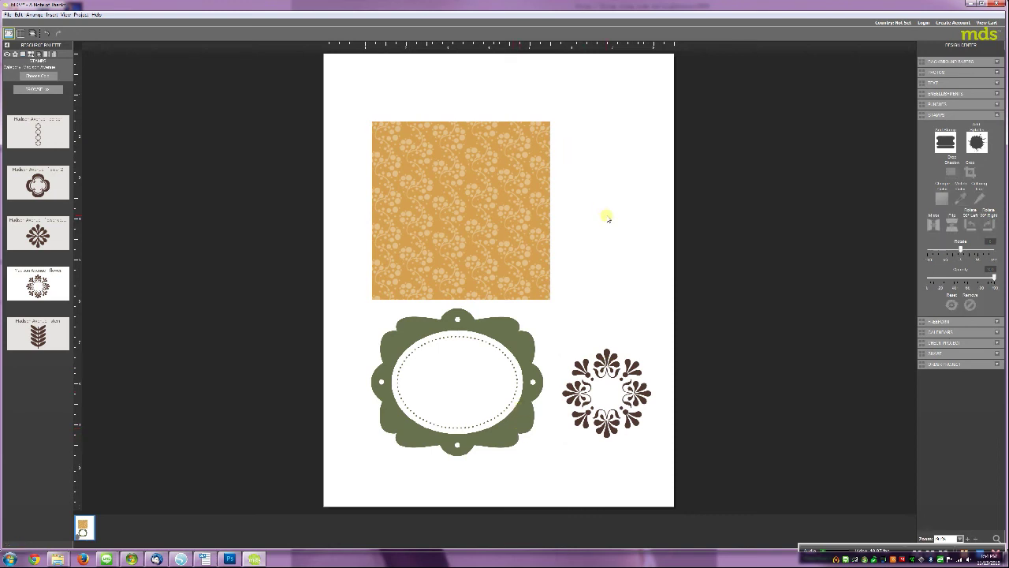
{"action": "left_click_drag", "start_coordinate": [606, 358], "coordinate": [606, 97]}
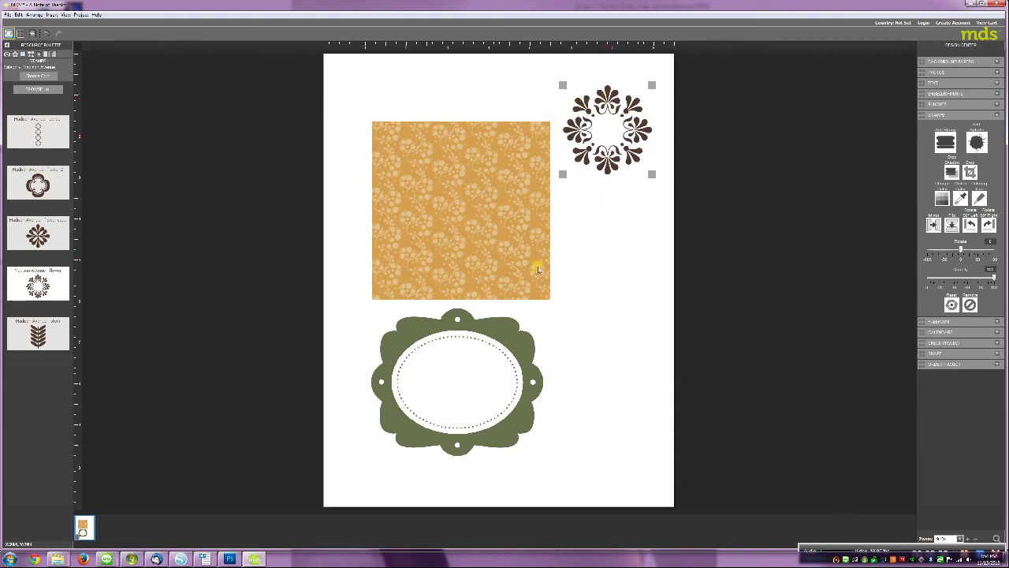
{"action": "left_click_drag", "start_coordinate": [611, 162], "coordinate": [619, 391]}
{"action": "left_click", "coordinate": [620, 269]}
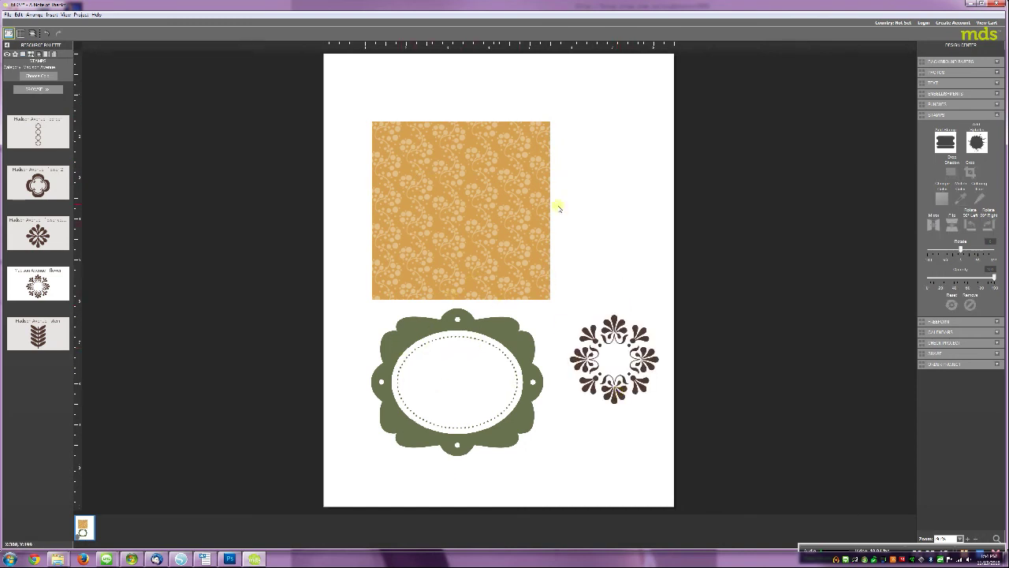
Try the mustard yellow stamp colour with a Madison Avenue flower stamp against the patterned square, and delete the test stamp
{"action": "left_click", "coordinate": [37, 76]}
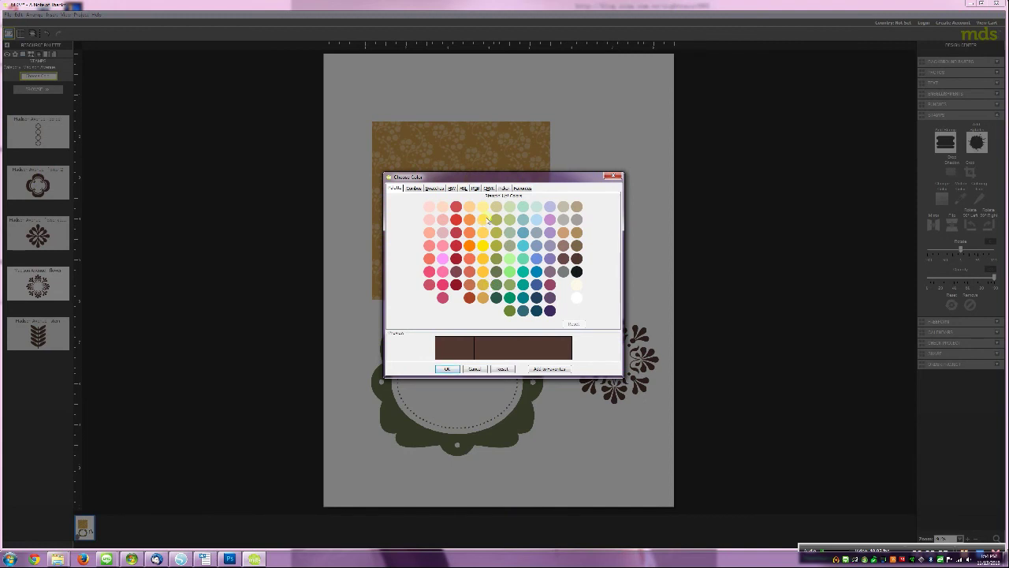
{"action": "left_click", "coordinate": [481, 285]}
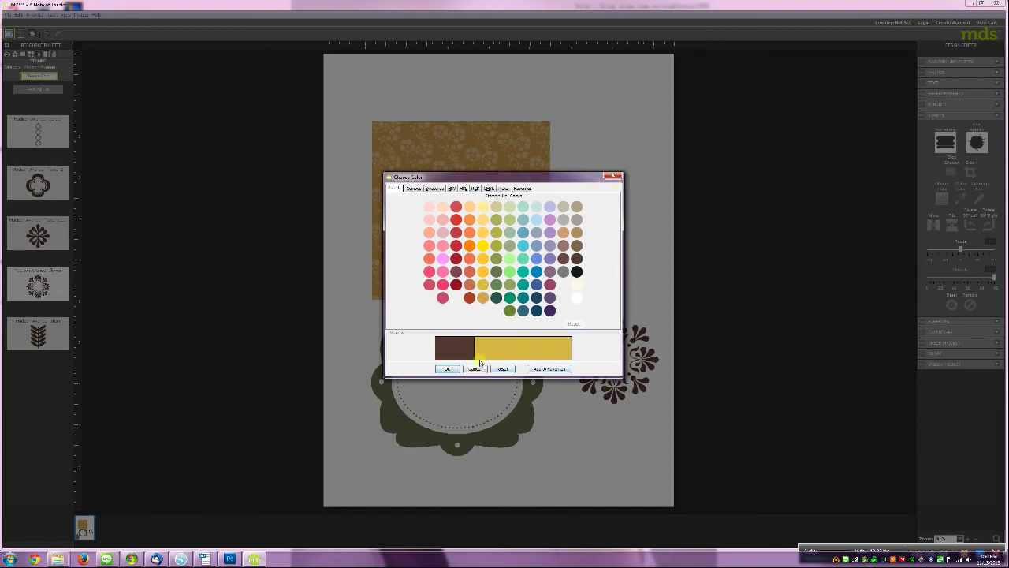
{"action": "left_click", "coordinate": [448, 369]}
{"action": "left_click_drag", "start_coordinate": [32, 234], "coordinate": [640, 301]}
{"action": "left_click_drag", "start_coordinate": [628, 218], "coordinate": [499, 208]}
{"action": "left_click_drag", "start_coordinate": [574, 172], "coordinate": [619, 147]}
{"action": "key", "text": "Delete"}
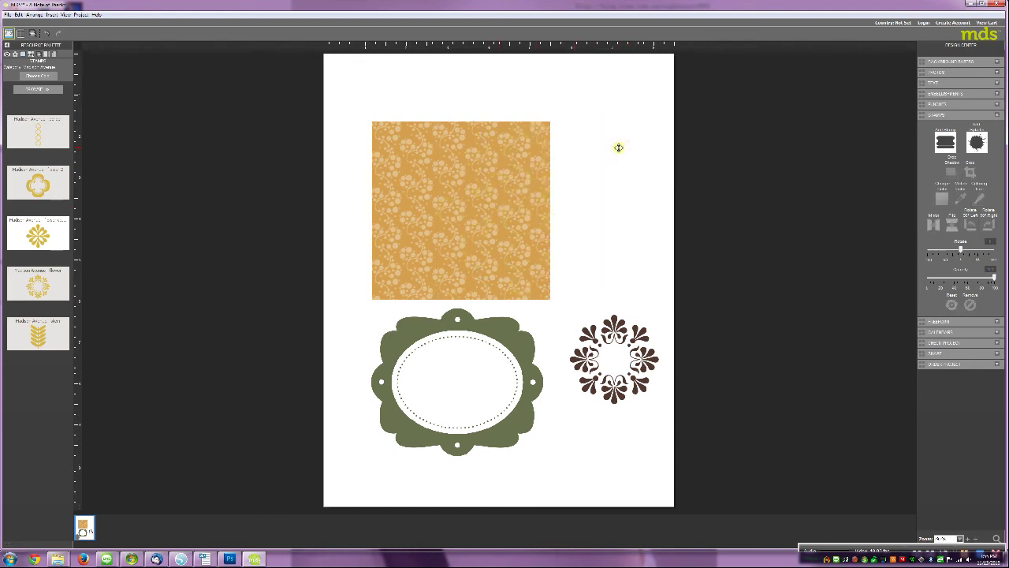
Set the stamp colour to the golden tan in the Stampin' Up! palette and compare a flower stamp with the patterned square
{"action": "left_click", "coordinate": [38, 78]}
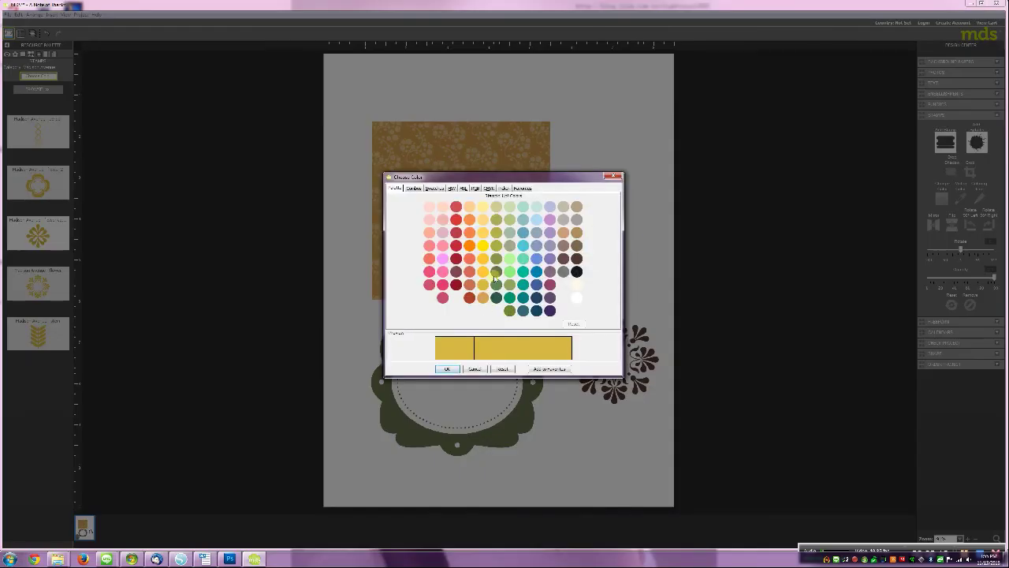
{"action": "left_click", "coordinate": [484, 299]}
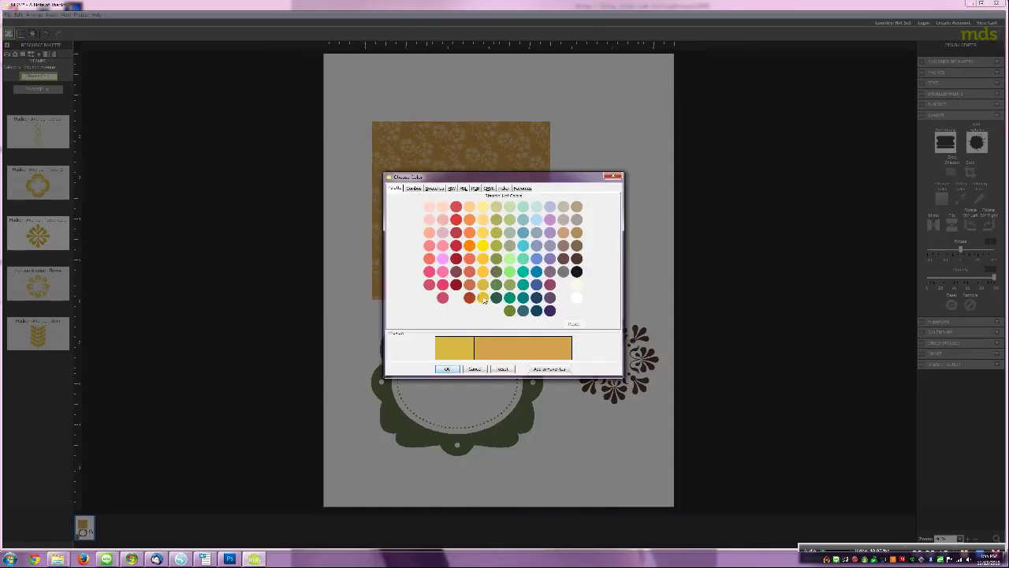
{"action": "left_click", "coordinate": [447, 369]}
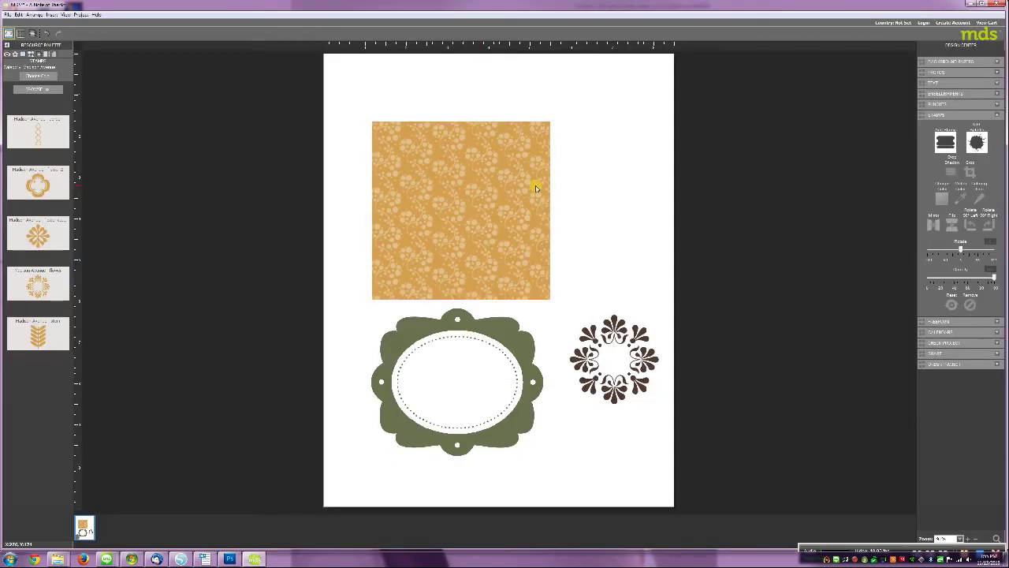
{"action": "left_click_drag", "start_coordinate": [87, 194], "coordinate": [568, 189]}
{"action": "left_click", "coordinate": [603, 223]}
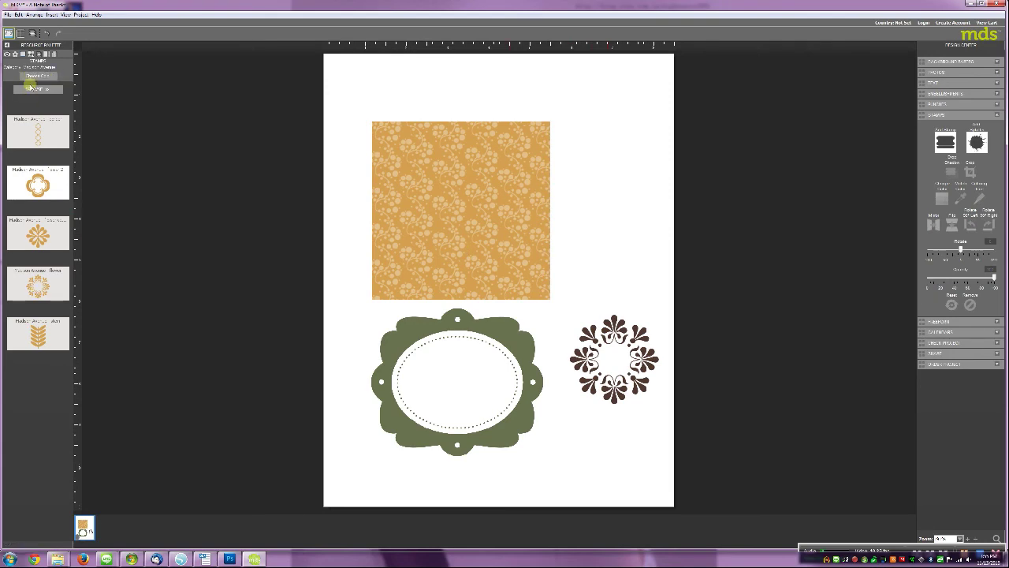
Load the Thank You Kindly stamp category
{"action": "left_click", "coordinate": [30, 90]}
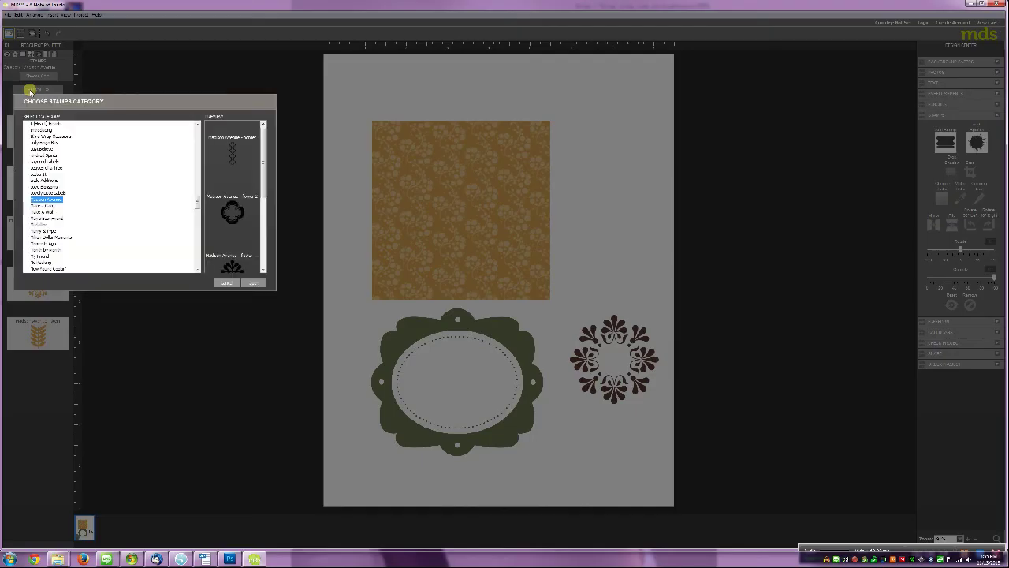
{"action": "scroll", "coordinate": [63, 254], "scroll_direction": "down", "scroll_amount": 6}
{"action": "scroll", "coordinate": [51, 257], "scroll_direction": "down", "scroll_amount": 12}
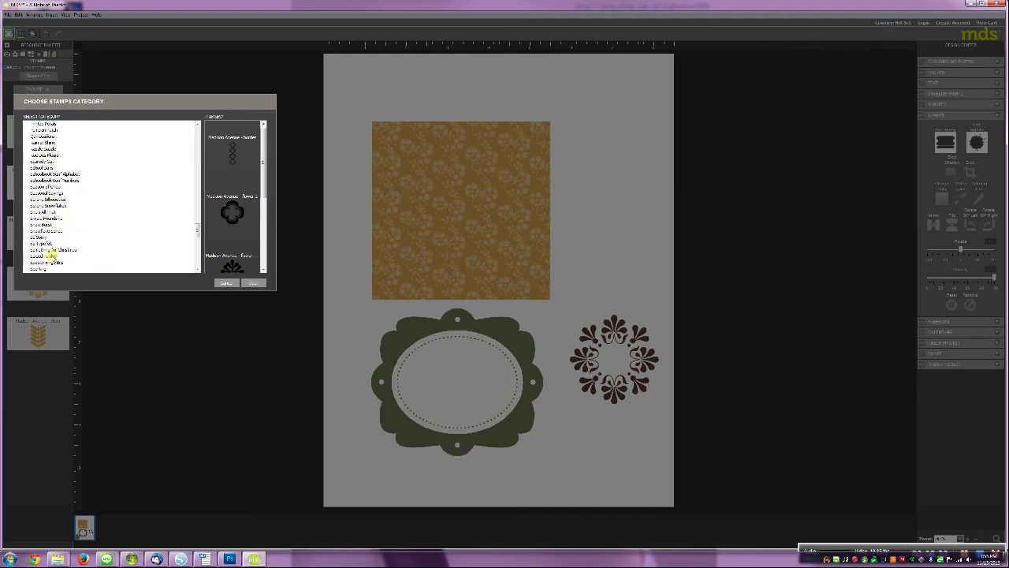
{"action": "scroll", "coordinate": [50, 258], "scroll_direction": "down", "scroll_amount": 1}
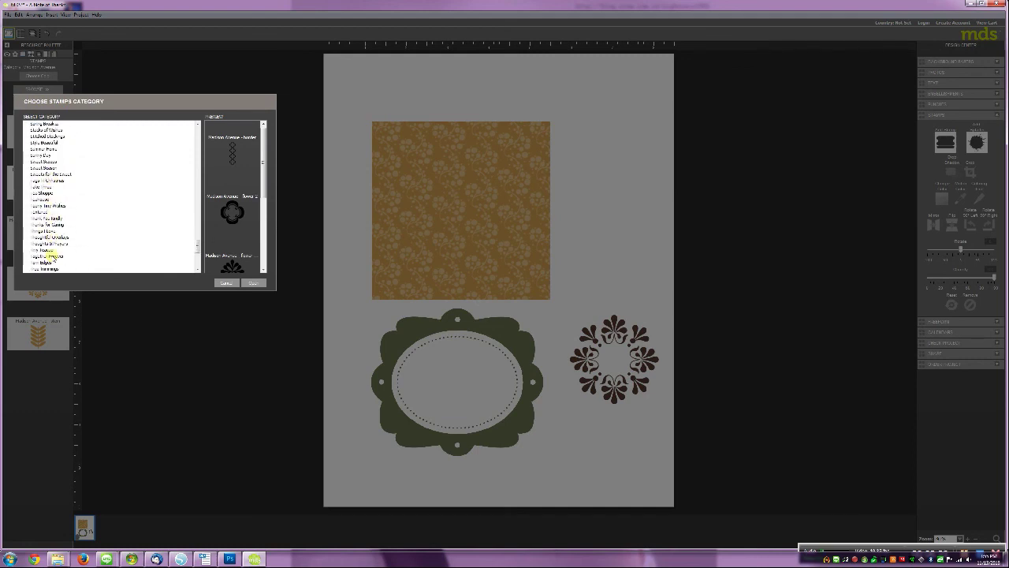
{"action": "left_click", "coordinate": [45, 218]}
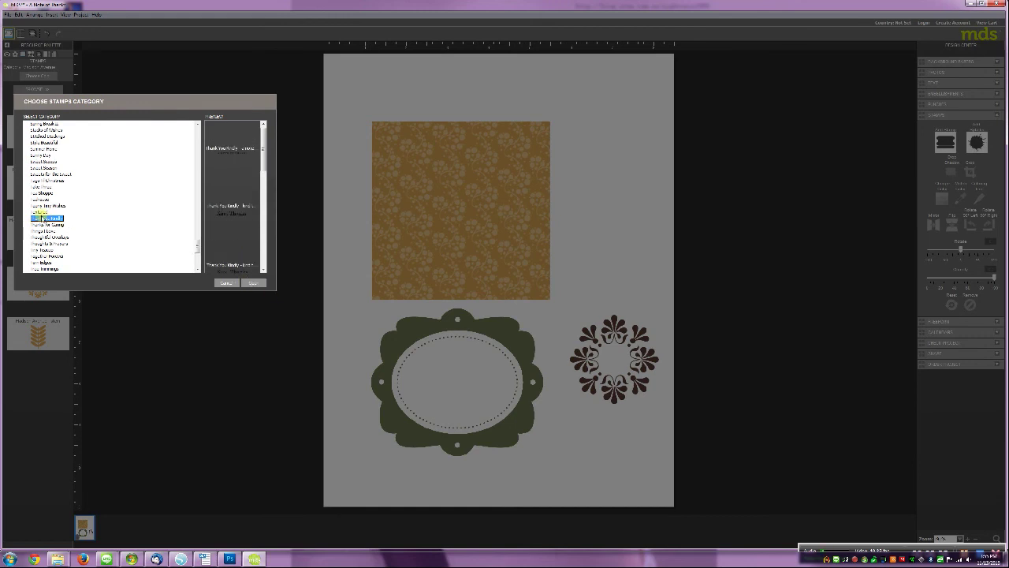
{"action": "left_click", "coordinate": [254, 282]}
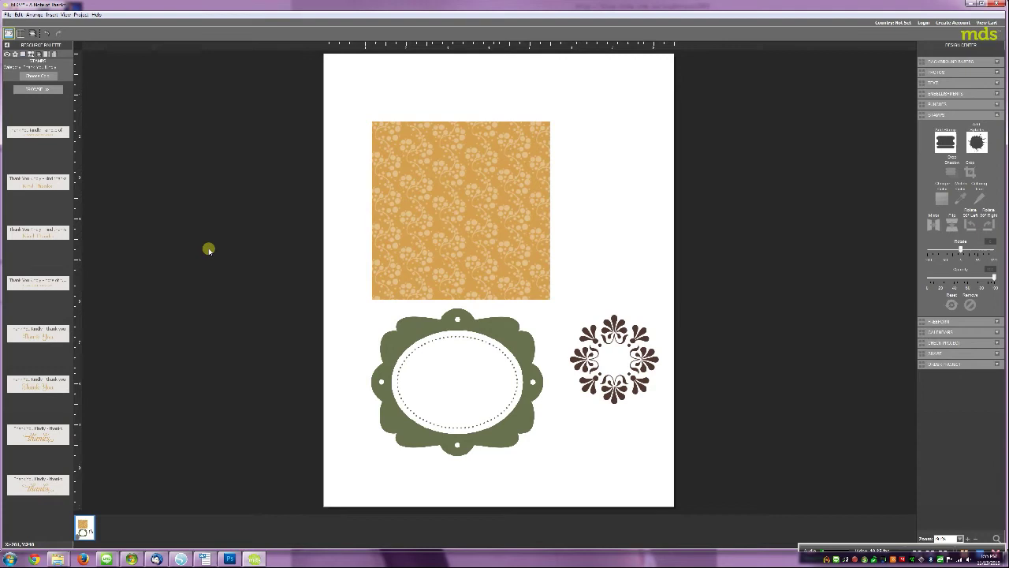
Place the "A Note of Thanks" stamp in the oval frame and enlarge it until it extends beyond the green frame
{"action": "left_click_drag", "start_coordinate": [45, 142], "coordinate": [464, 389]}
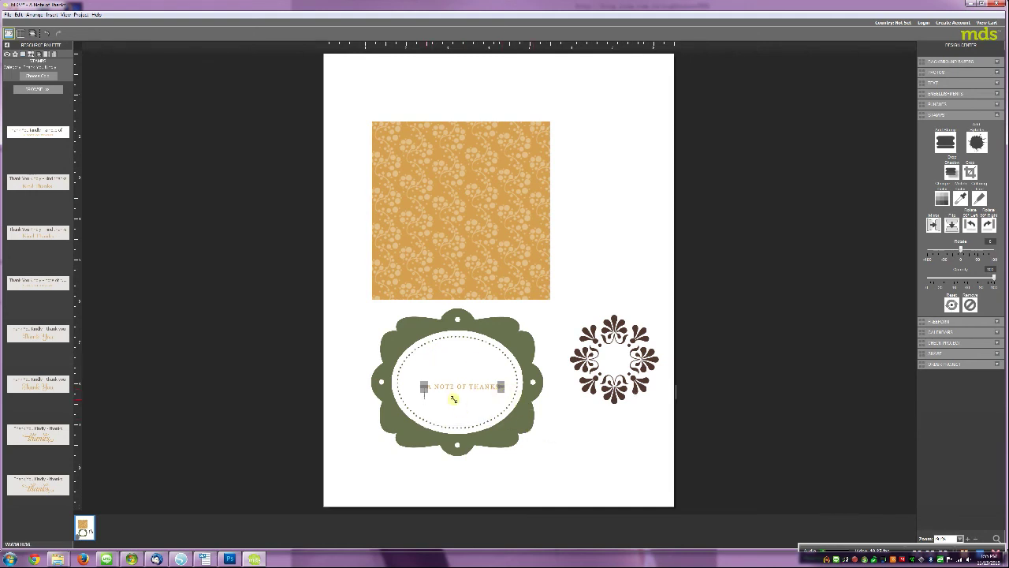
{"action": "left_click_drag", "start_coordinate": [453, 399], "coordinate": [454, 399]}
{"action": "left_click_drag", "start_coordinate": [589, 394], "coordinate": [396, 376]}
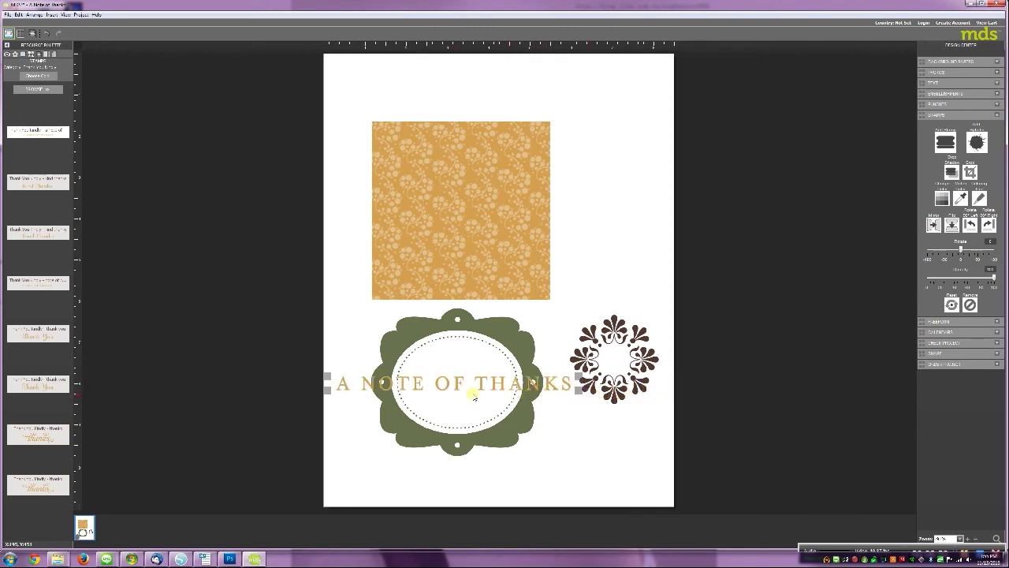
Centre the "A Note of Thanks" stamp over the green frame and shrink it to about the frame's width
{"action": "left_click_drag", "start_coordinate": [479, 381], "coordinate": [584, 355]}
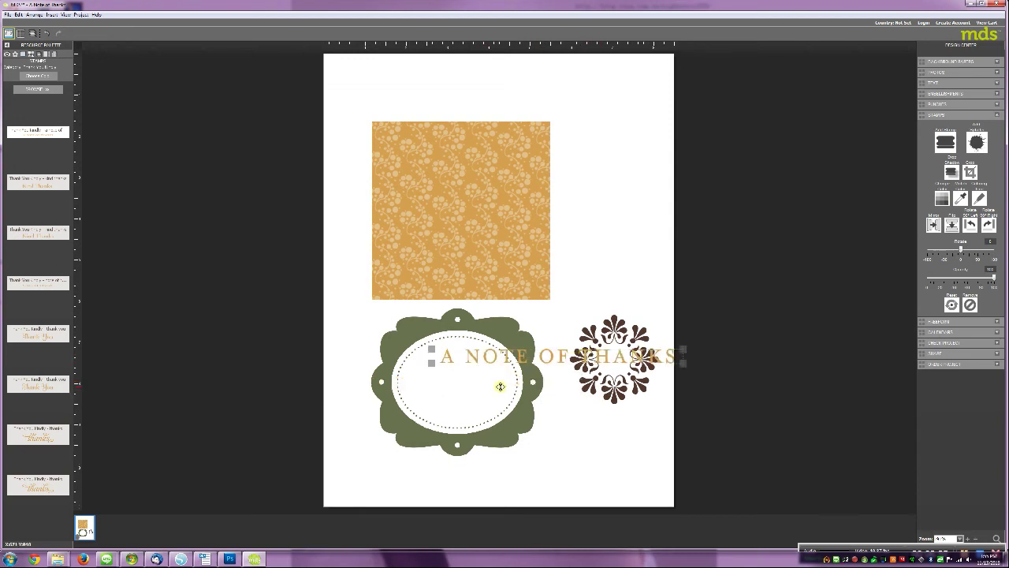
{"action": "key", "text": "ctrl+z"}
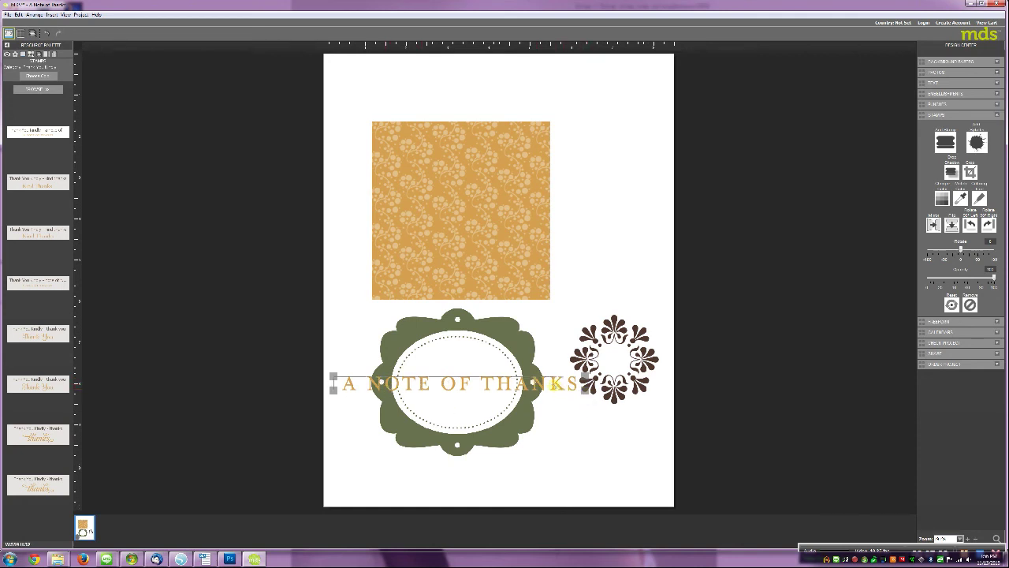
{"action": "mouse_move", "coordinate": [546, 382]}
{"action": "left_mouse_down"}
{"action": "mouse_move", "coordinate": [557, 386]}
{"action": "mouse_move", "coordinate": [527, 381]}
{"action": "mouse_move", "coordinate": [555, 382]}
{"action": "left_mouse_up"}
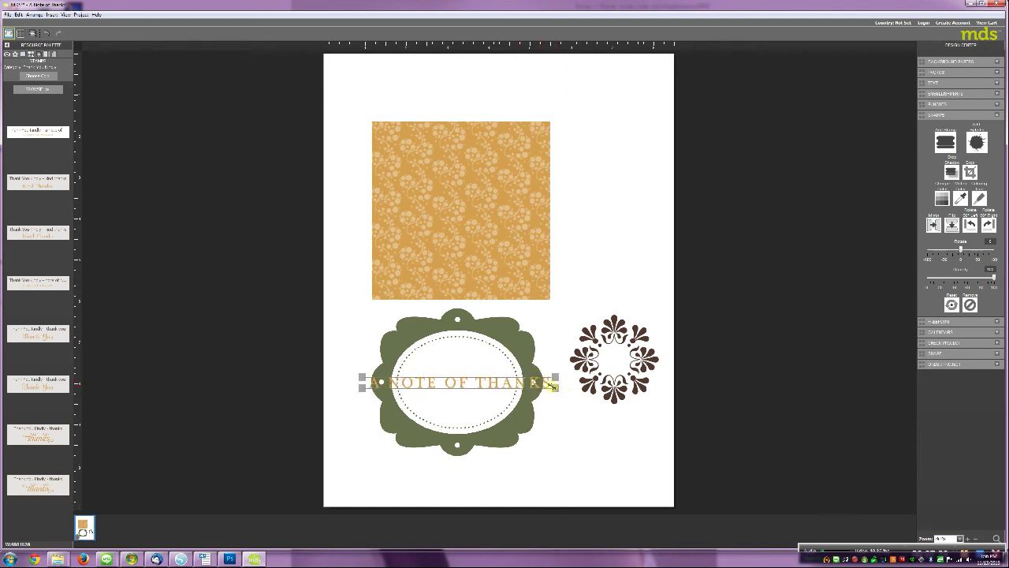
{"action": "left_click_drag", "start_coordinate": [547, 385], "coordinate": [548, 384]}
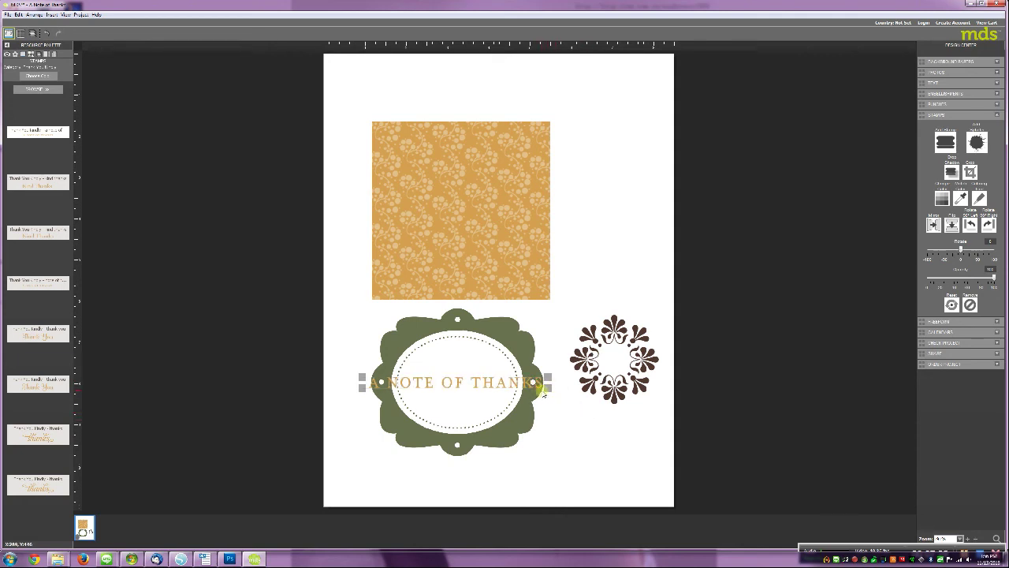
{"action": "left_click_drag", "start_coordinate": [545, 387], "coordinate": [537, 384]}
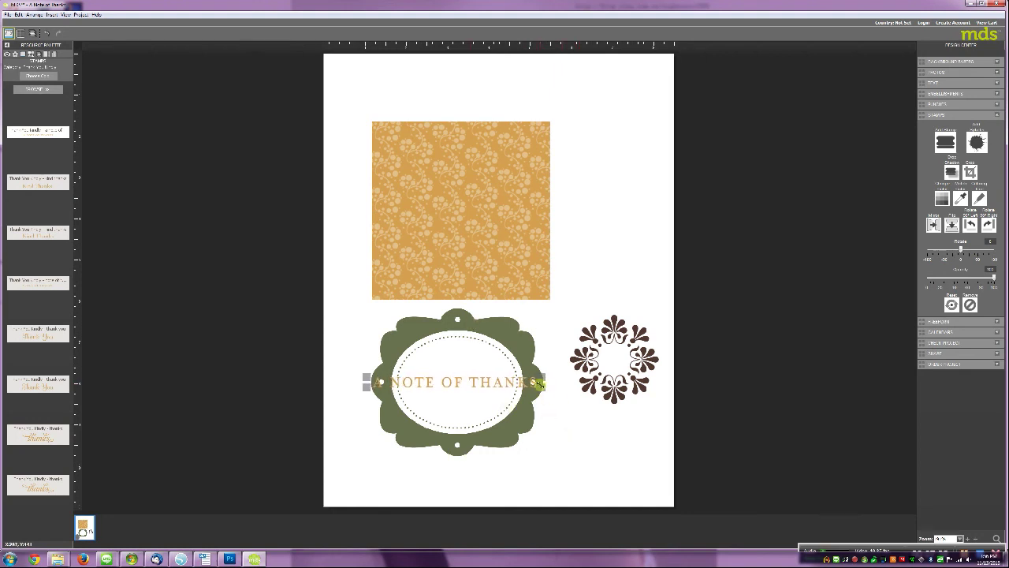
Rotate the "A Note of Thanks" stamp by 90 degrees, move it beside the patterned square and deselect it
{"action": "left_click_drag", "start_coordinate": [542, 391], "coordinate": [450, 432]}
{"action": "left_click_drag", "start_coordinate": [456, 363], "coordinate": [605, 177]}
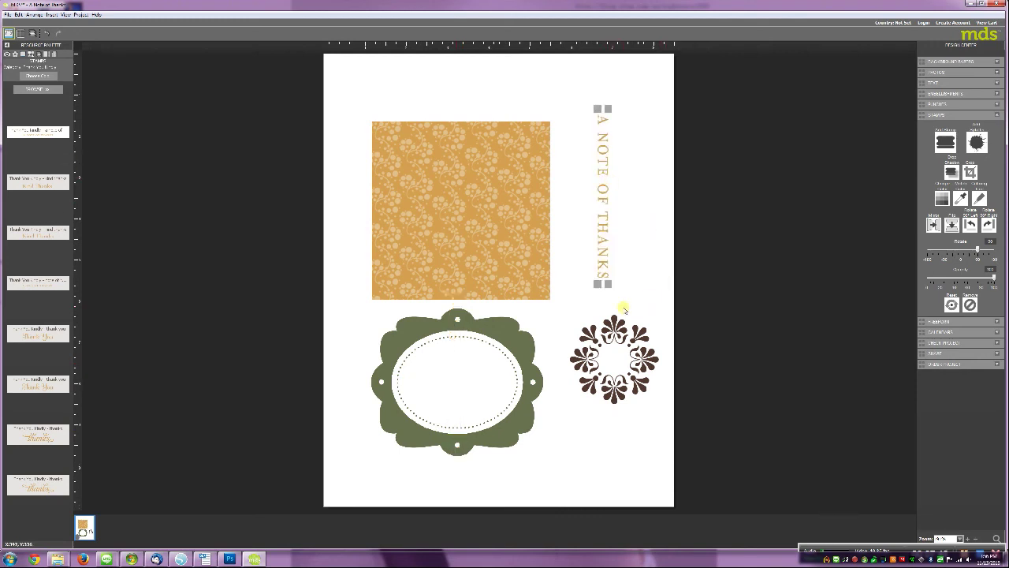
{"action": "left_click", "coordinate": [630, 271]}
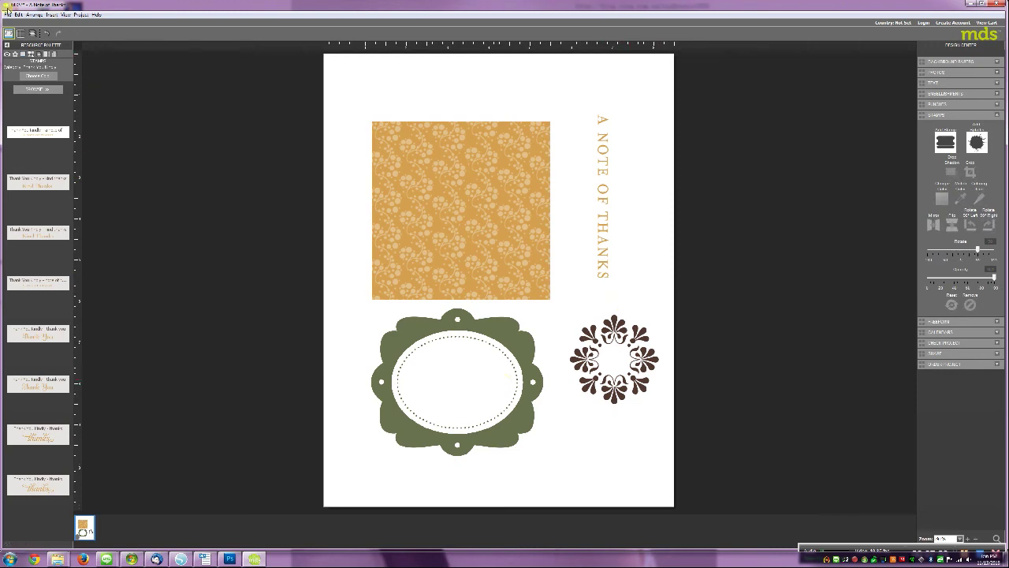
Save the project and open its print options
{"action": "left_click", "coordinate": [7, 16]}
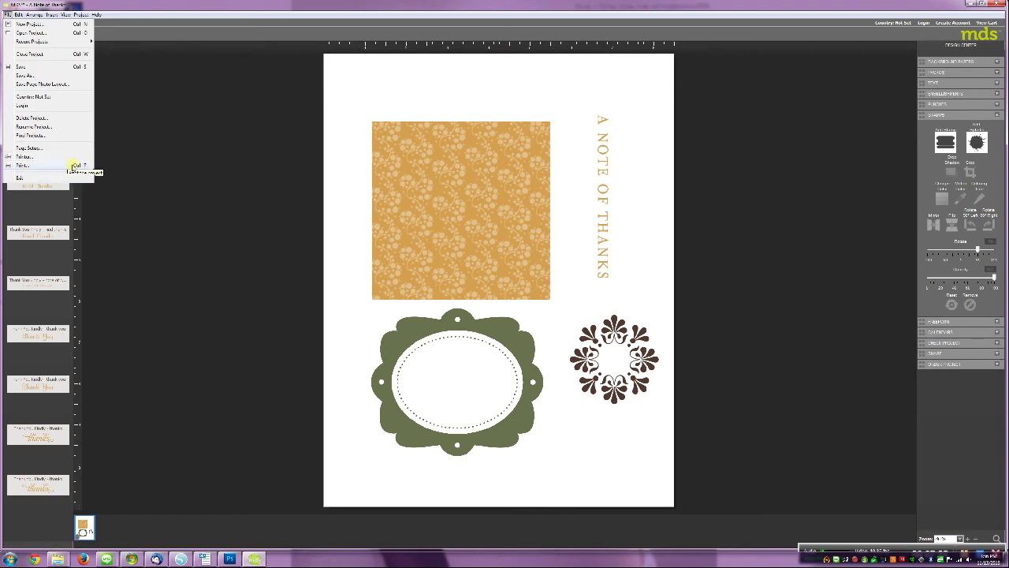
{"action": "left_click", "coordinate": [72, 166]}
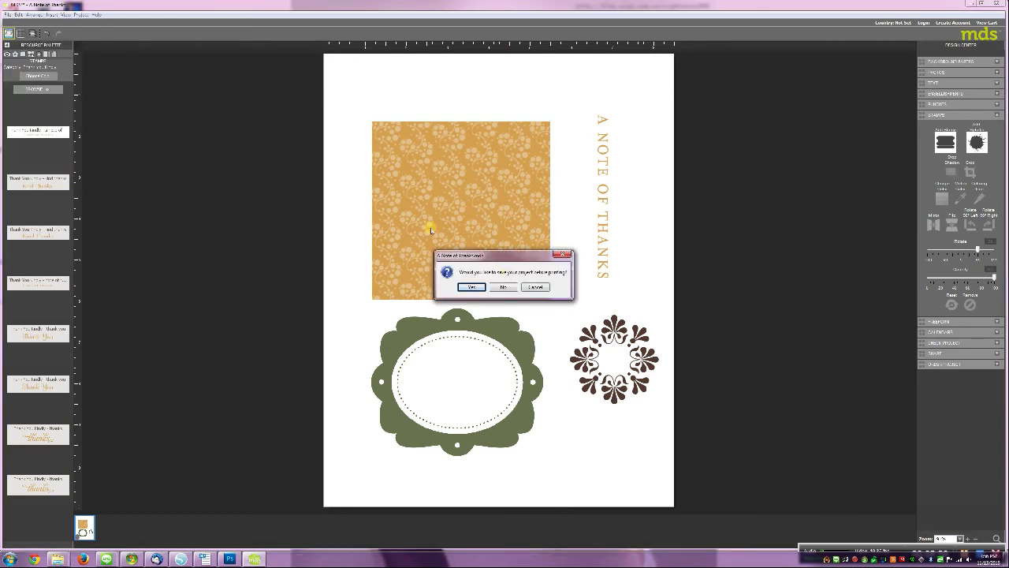
{"action": "left_click", "coordinate": [470, 288]}
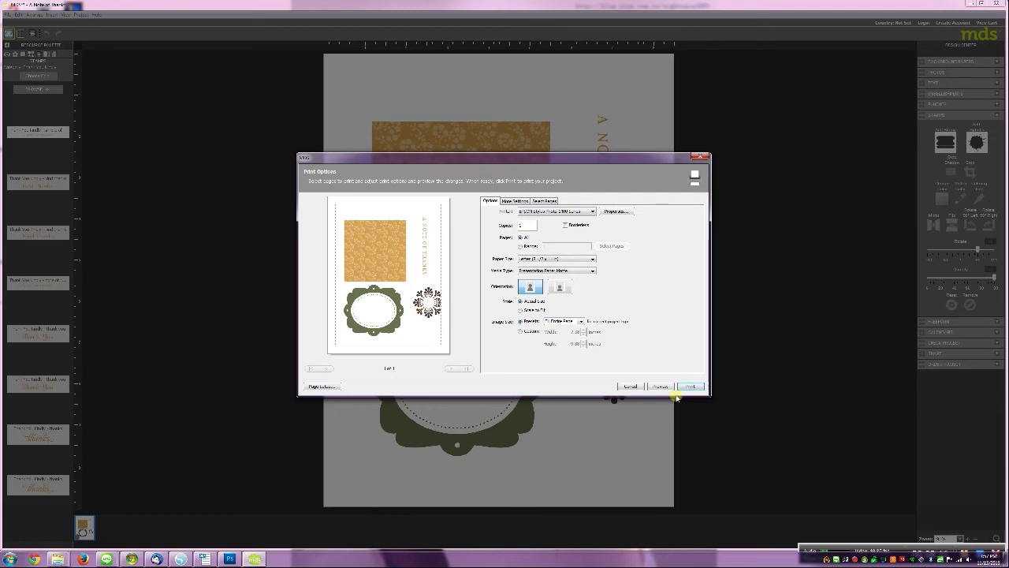
Cancel the print options and move the brown flower stamp closer to the green frame and down beside its lower-right edge
{"action": "left_click", "coordinate": [630, 386]}
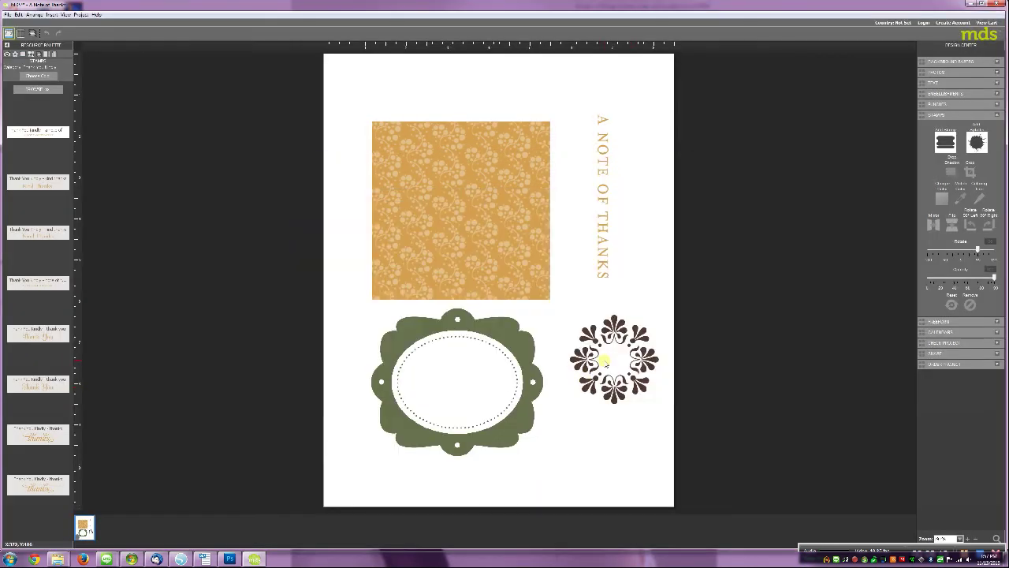
{"action": "key", "text": "Left"}
{"action": "key", "text": "Left"}
{"action": "key", "text": "Left"}
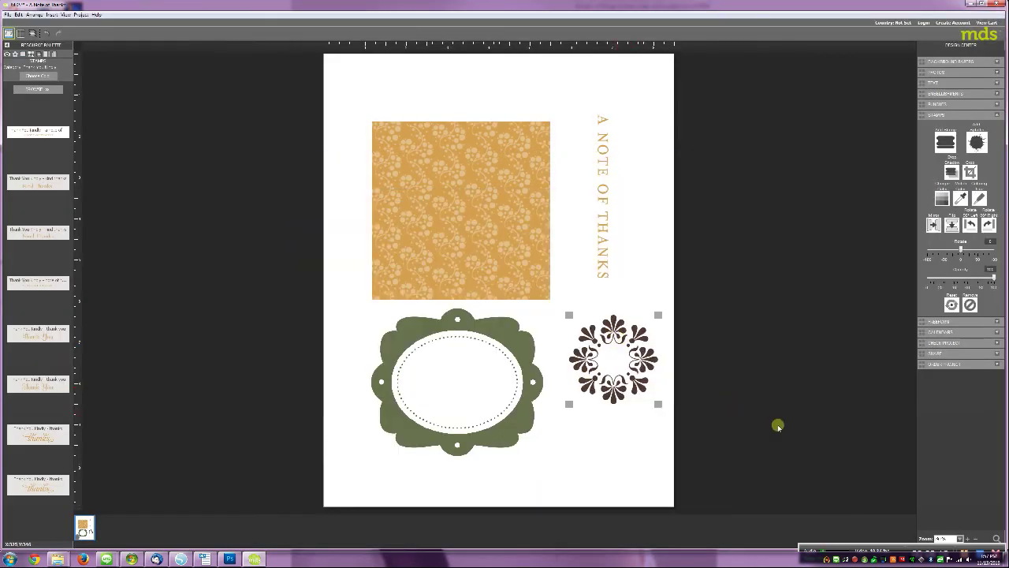
{"action": "key", "text": "Left"}
{"action": "key", "text": "Left"}
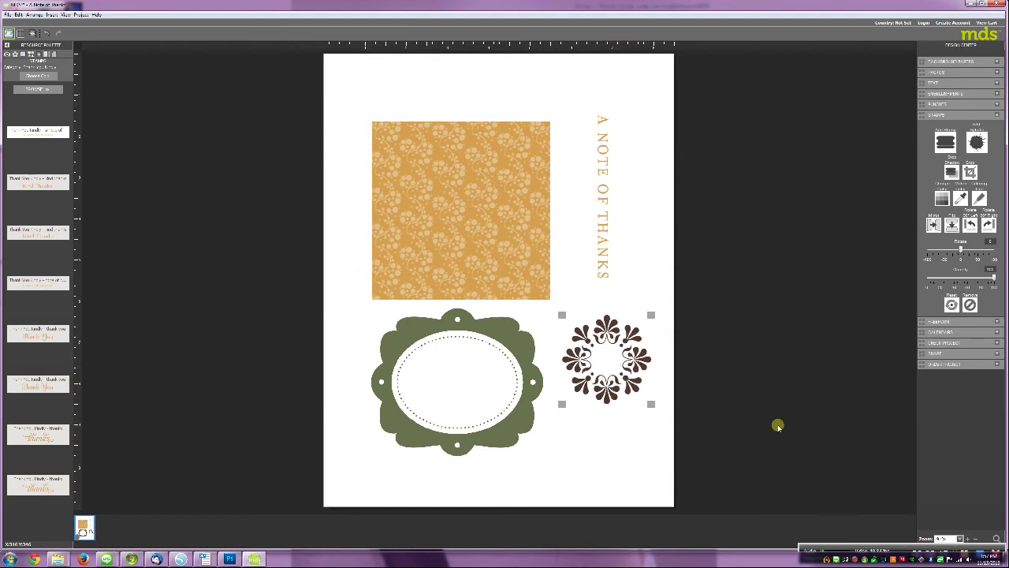
{"action": "key", "text": "Left"}
{"action": "key", "text": "Left"}
{"action": "key", "text": "Left"}
{"action": "key", "text": "Left"}
{"action": "key", "text": "Left"}
{"action": "key", "text": "Down"}
{"action": "key", "text": "Down"}
{"action": "key", "text": "Down"}
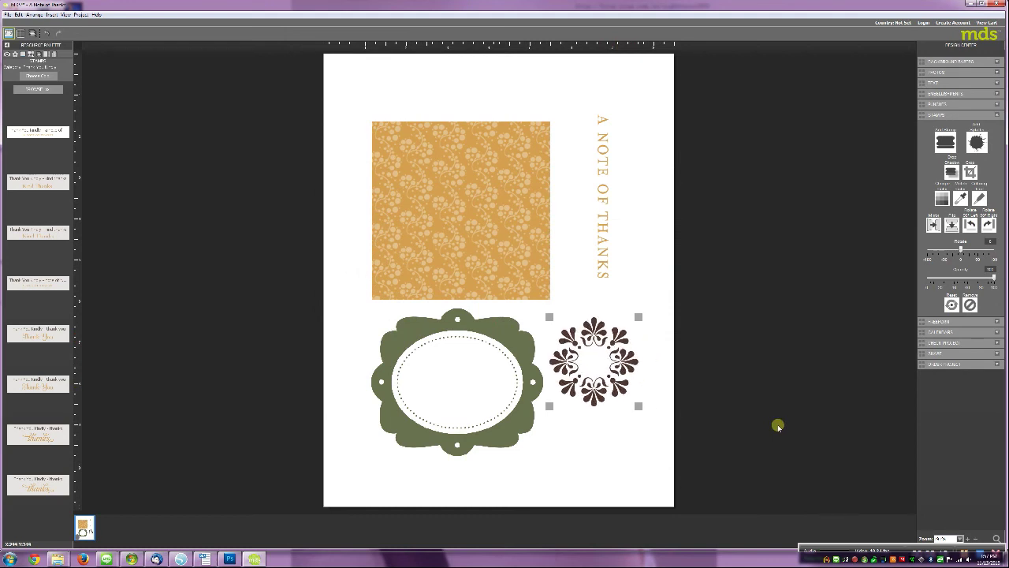
{"action": "left_click_drag", "start_coordinate": [594, 407], "coordinate": [593, 461]}
{"action": "left_click_drag", "start_coordinate": [587, 388], "coordinate": [595, 401]}
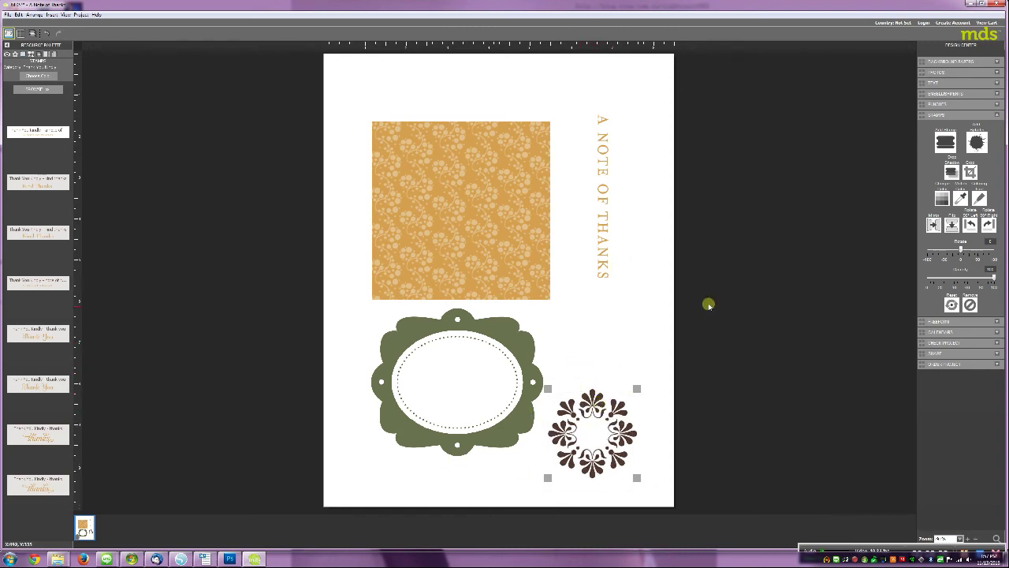
Start printing the rearranged page again, saving the project first
{"action": "key", "text": "ctrl+p"}
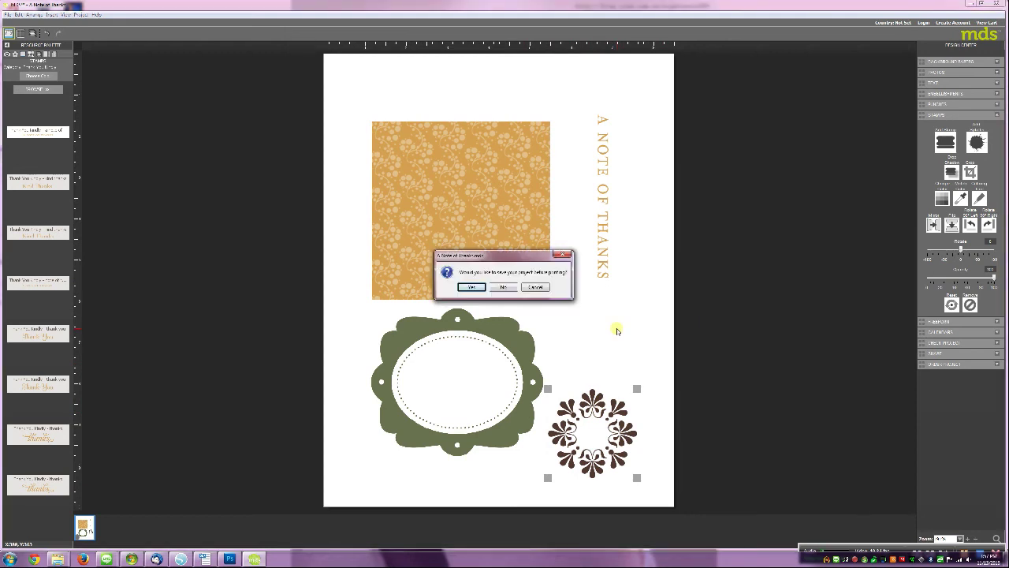
{"action": "left_click", "coordinate": [471, 287]}
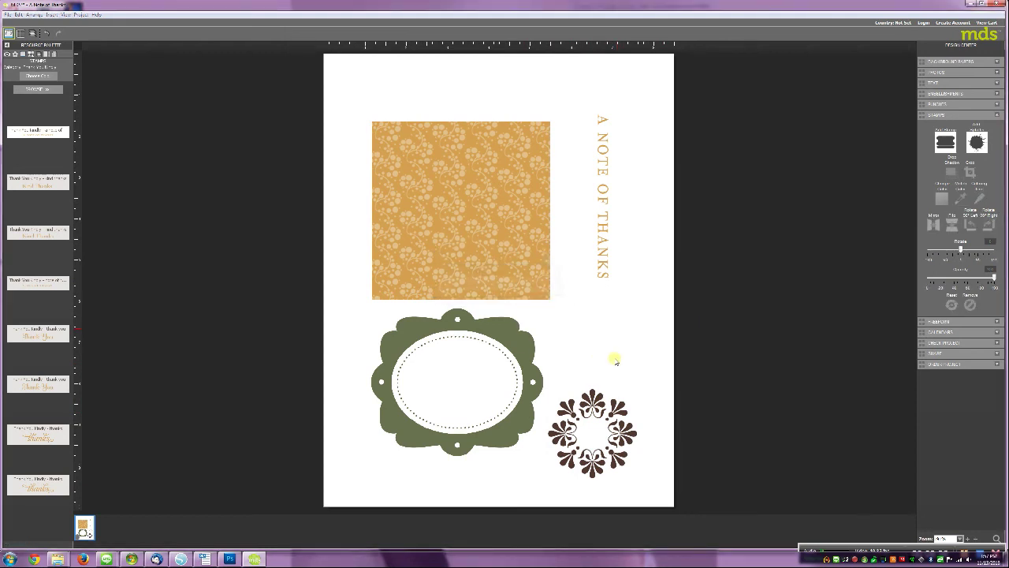